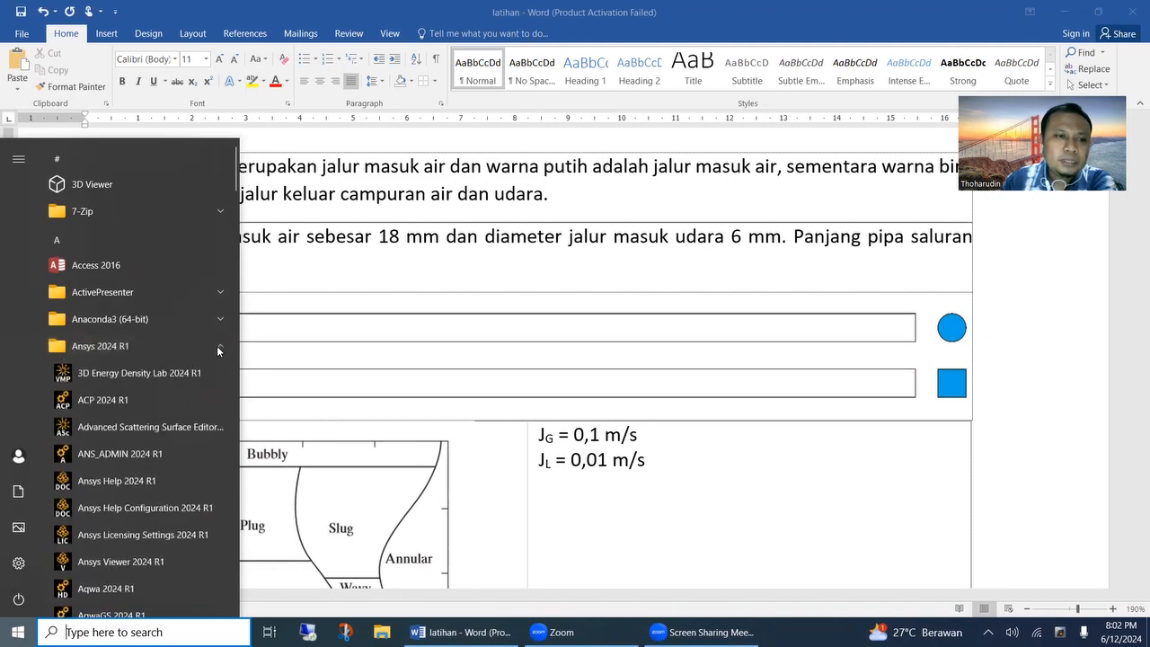
Step: Launch Workbench 2024 R1 from the Ansys 2024 R1 program folder and maximize its window
scroll(202, 365, down, 1)
scroll(199, 365, down, 3)
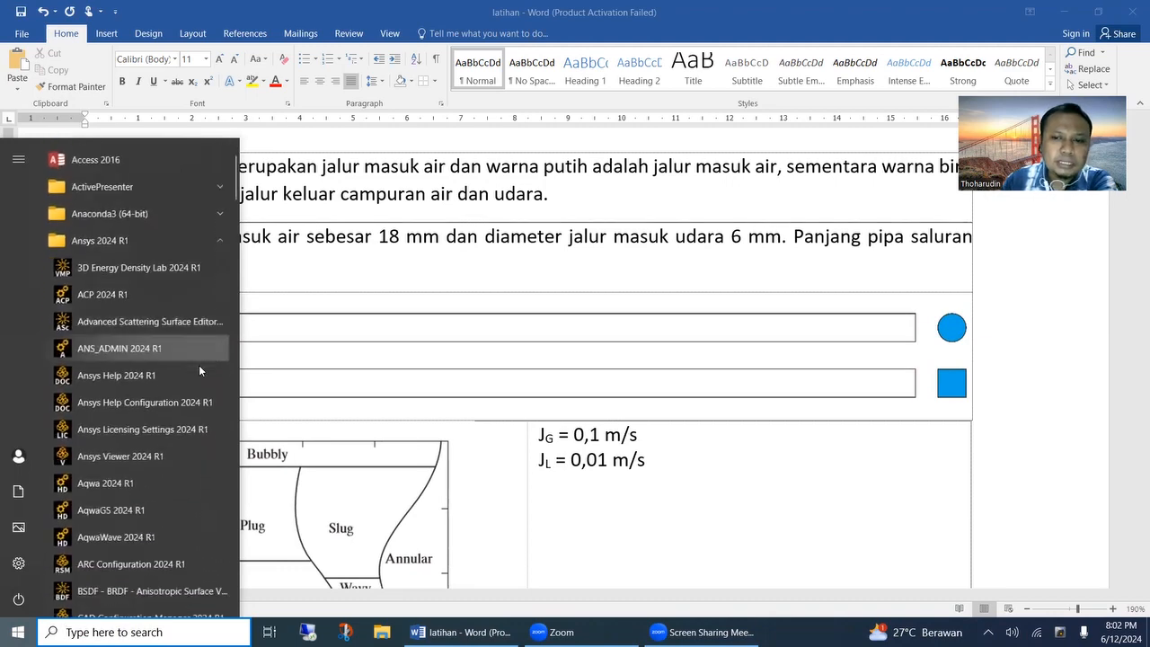
scroll(198, 366, down, 1)
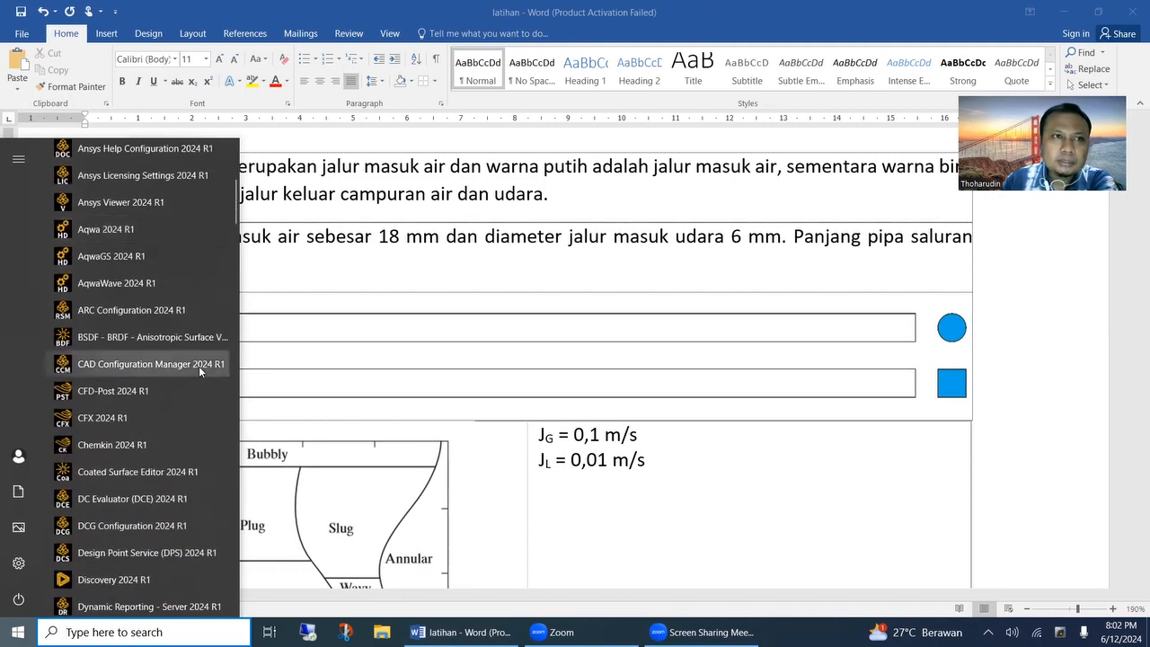
scroll(198, 366, down, 3)
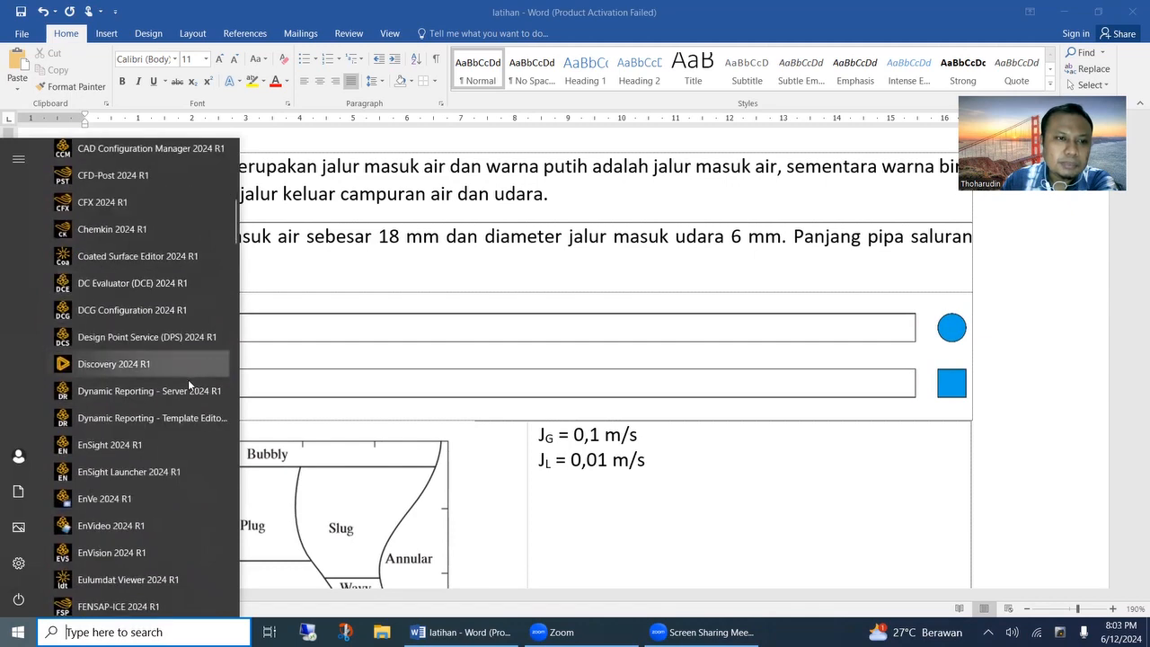
scroll(188, 382, down, 6)
scroll(189, 383, down, 9)
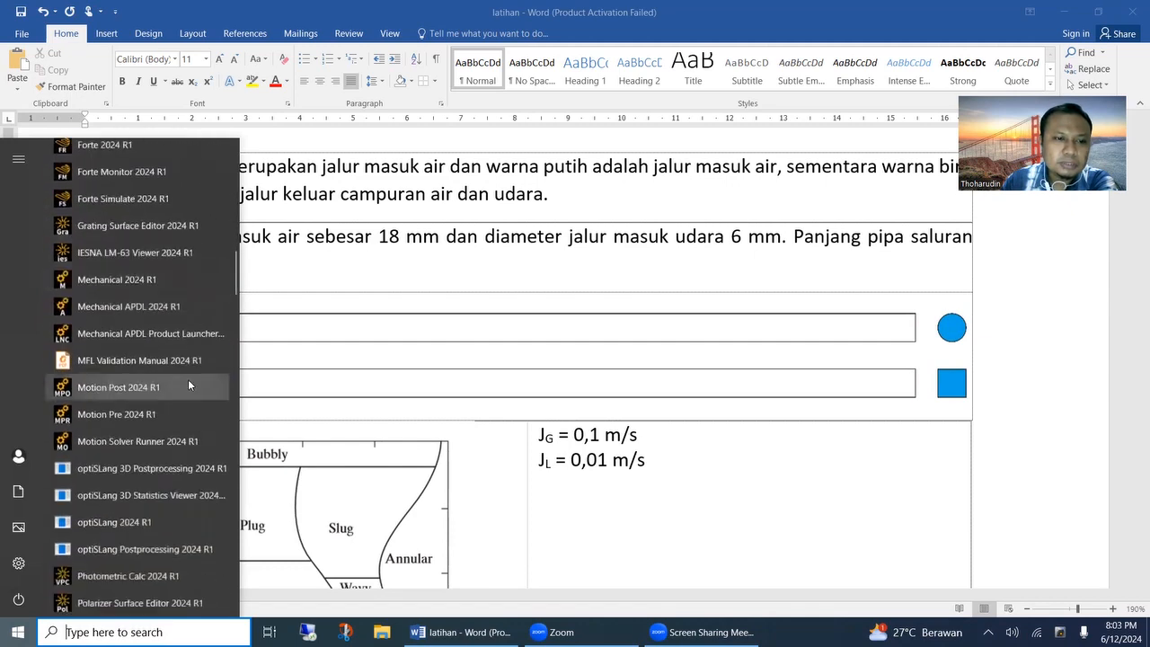
scroll(189, 384, down, 6)
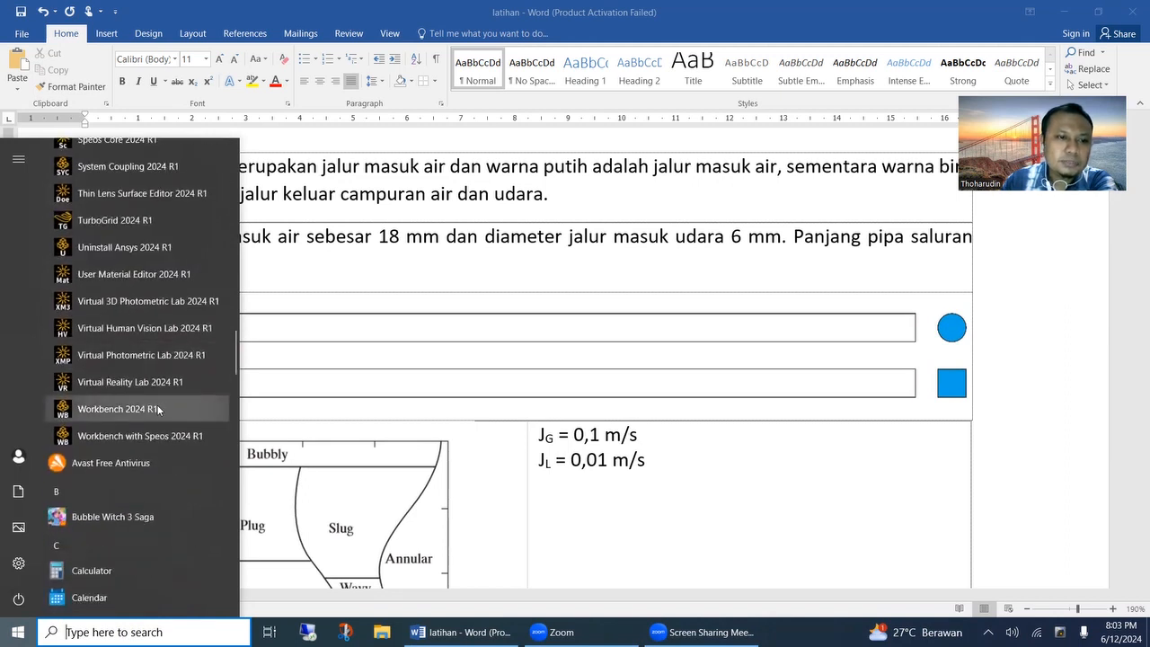
click(166, 410)
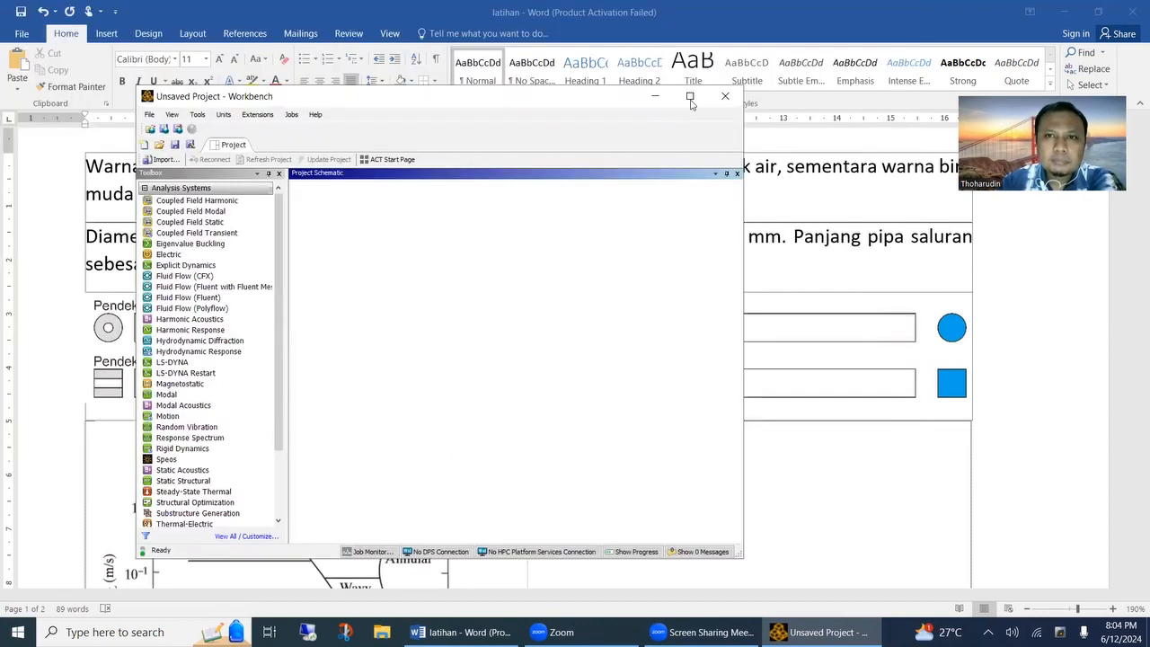
click(690, 97)
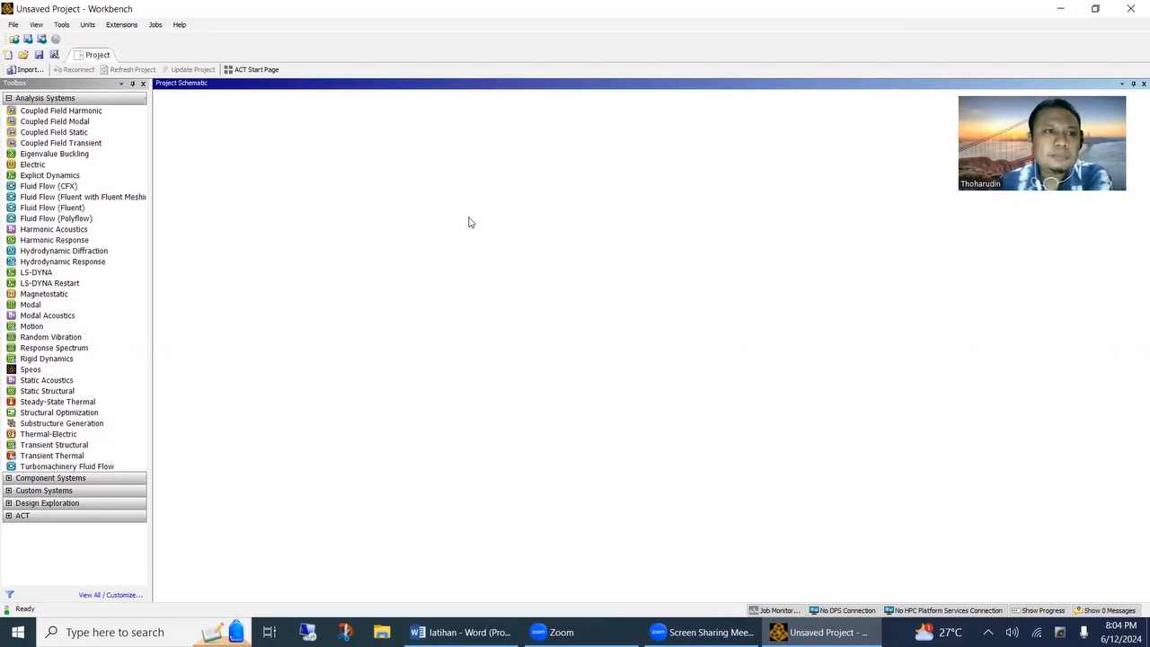
Step: Look through the available analysis systems, including the coupled field, fluid flow, acoustics and dynamics types
click(97, 132)
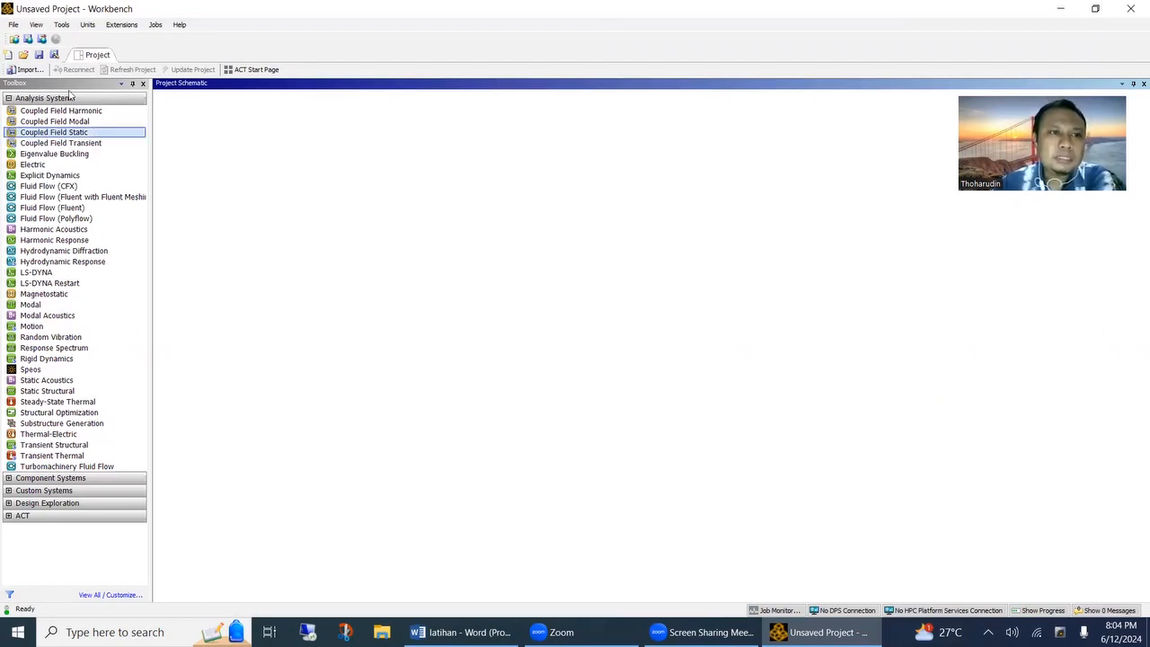
click(75, 260)
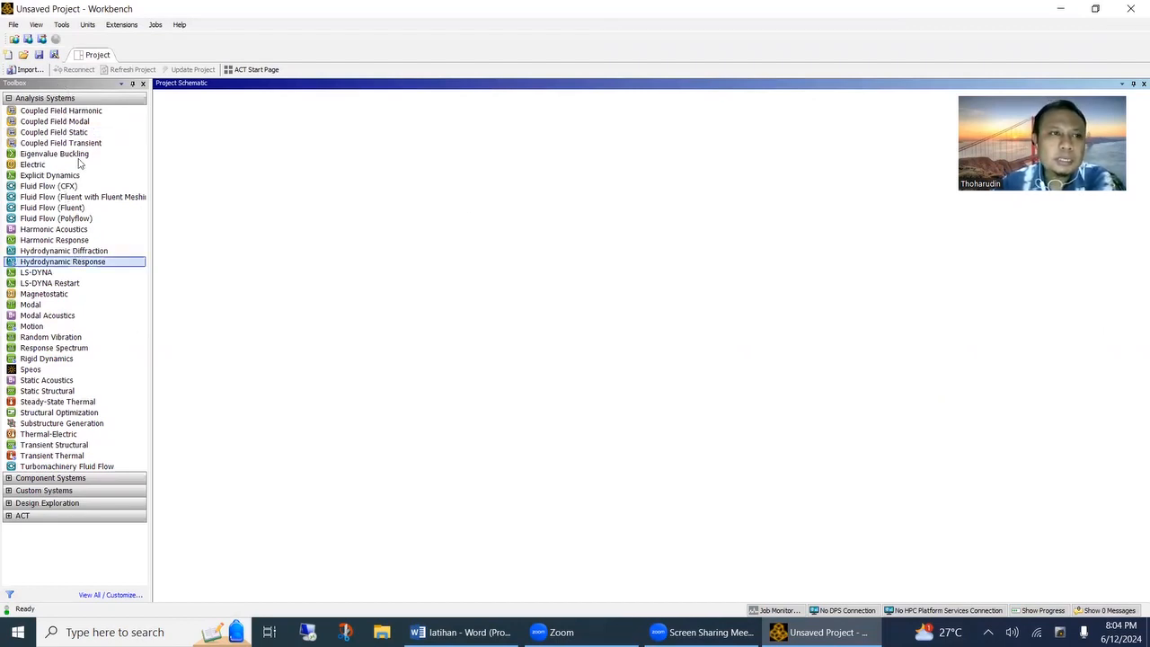
click(88, 166)
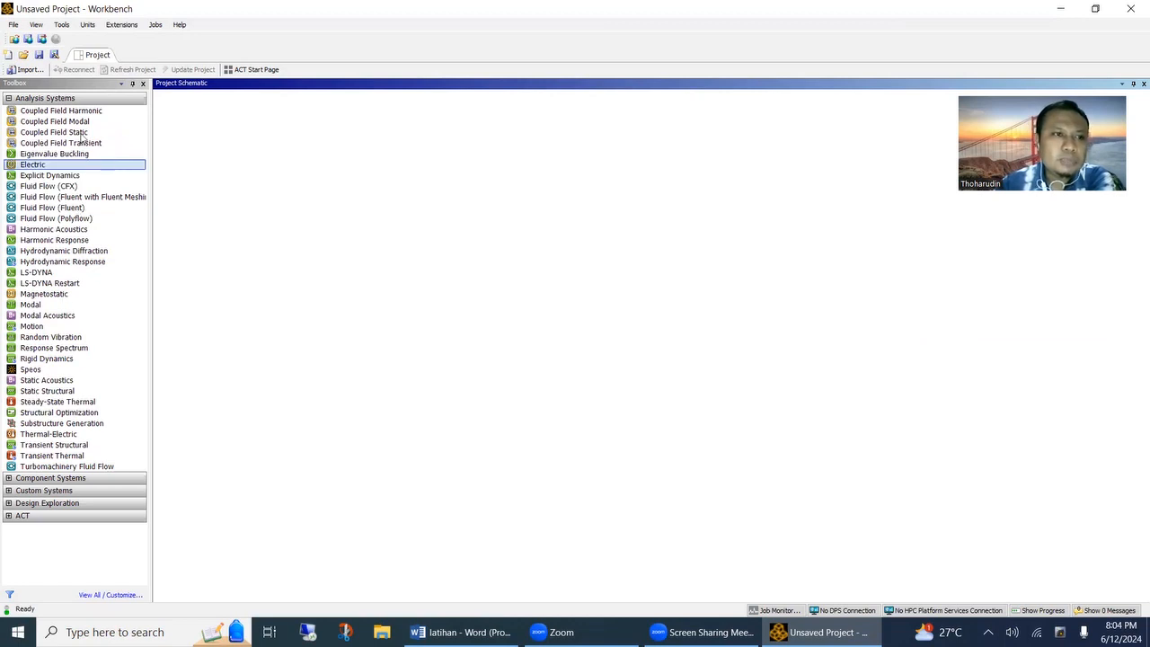
click(80, 112)
click(64, 230)
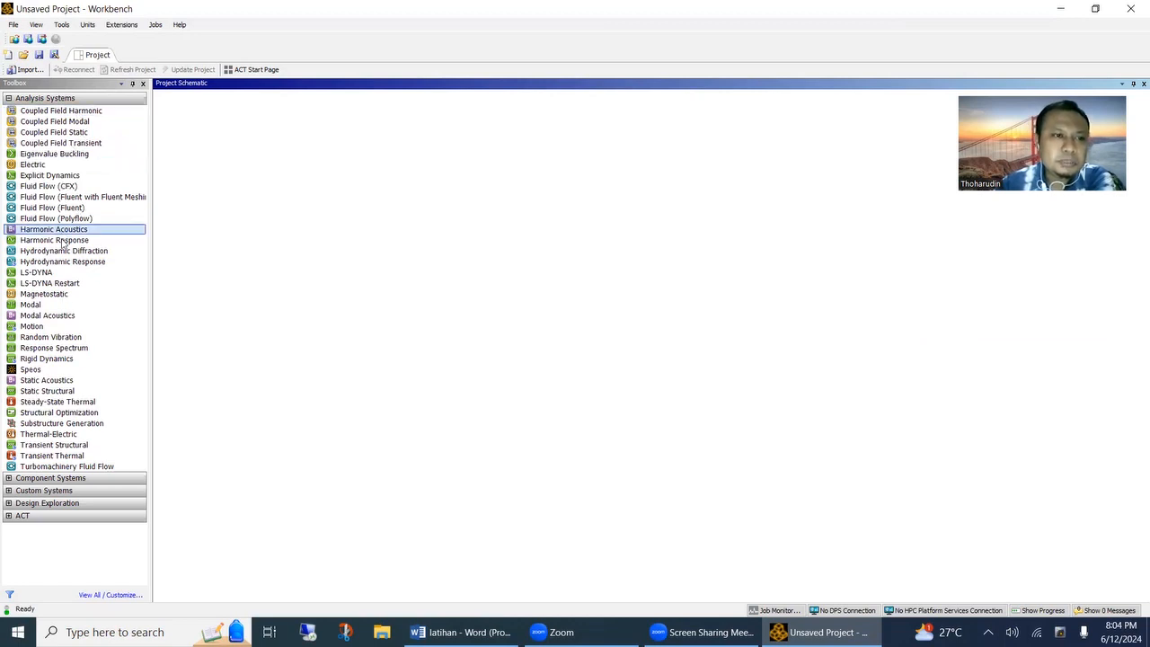
click(69, 296)
click(74, 361)
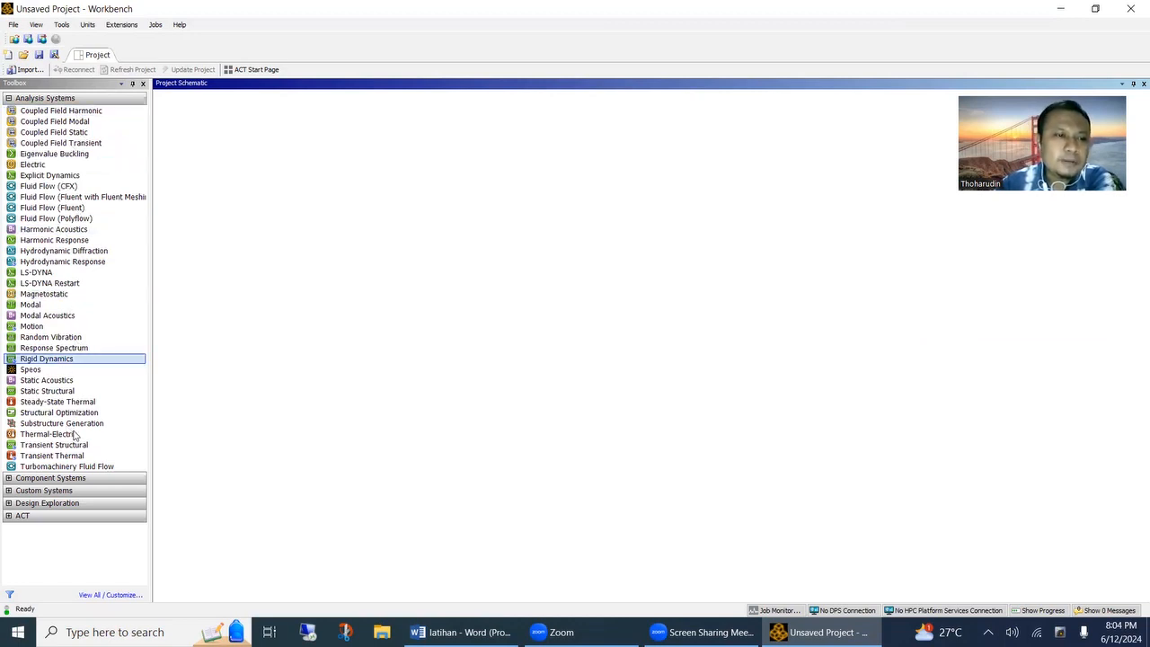
click(45, 186)
click(59, 207)
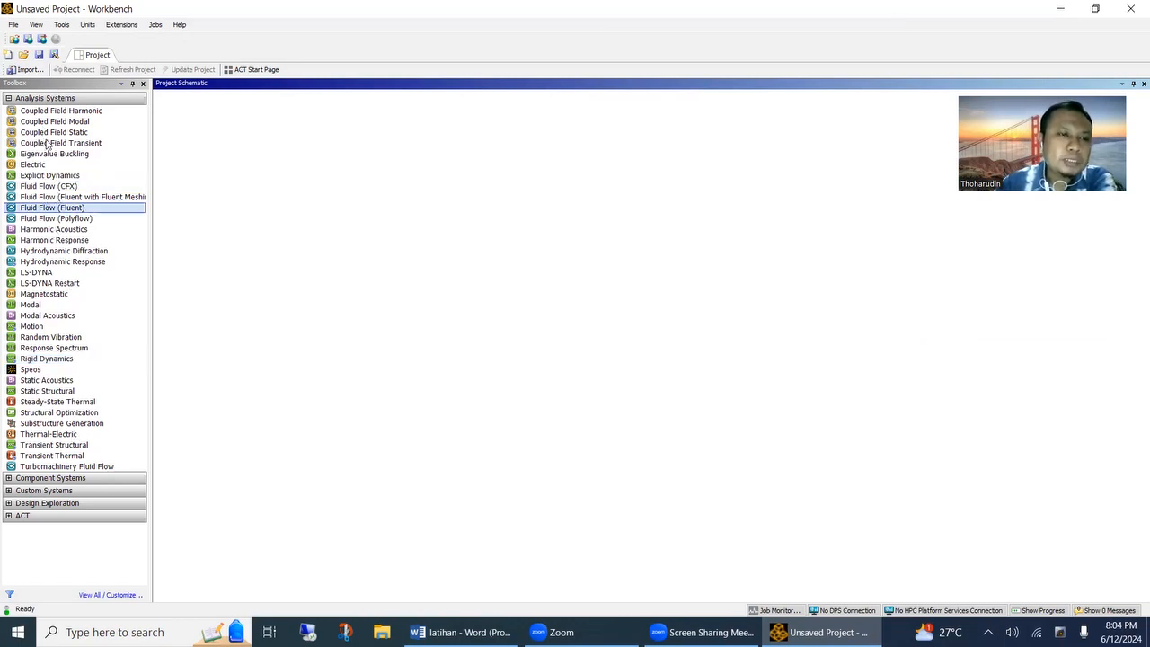
click(50, 122)
click(47, 165)
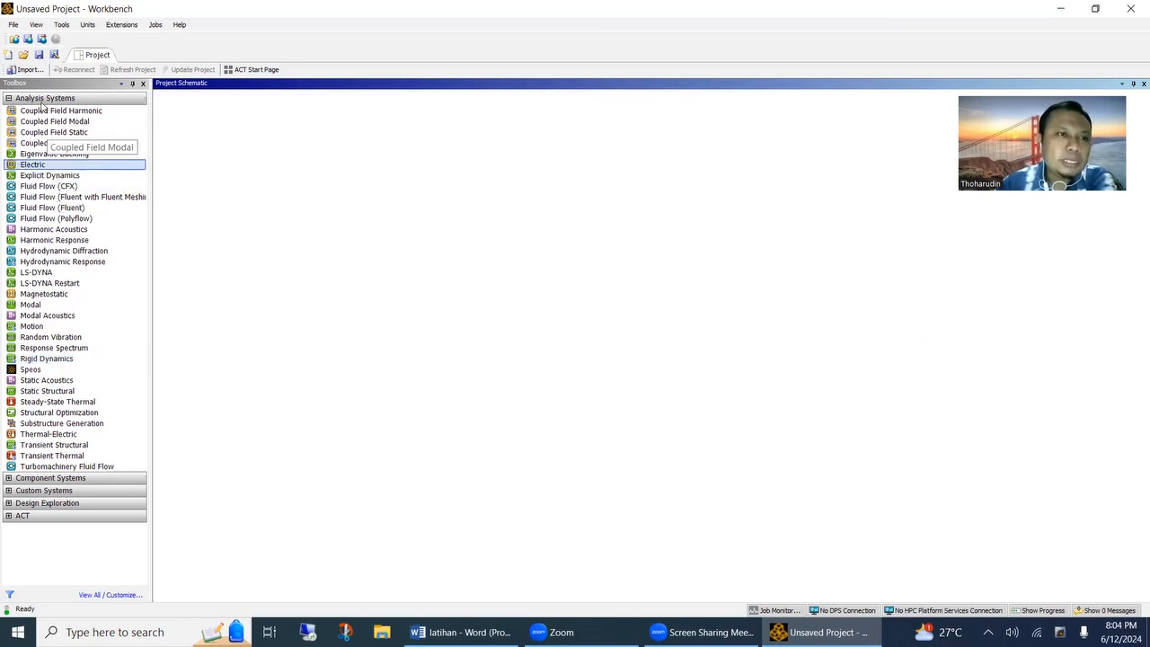
click(18, 424)
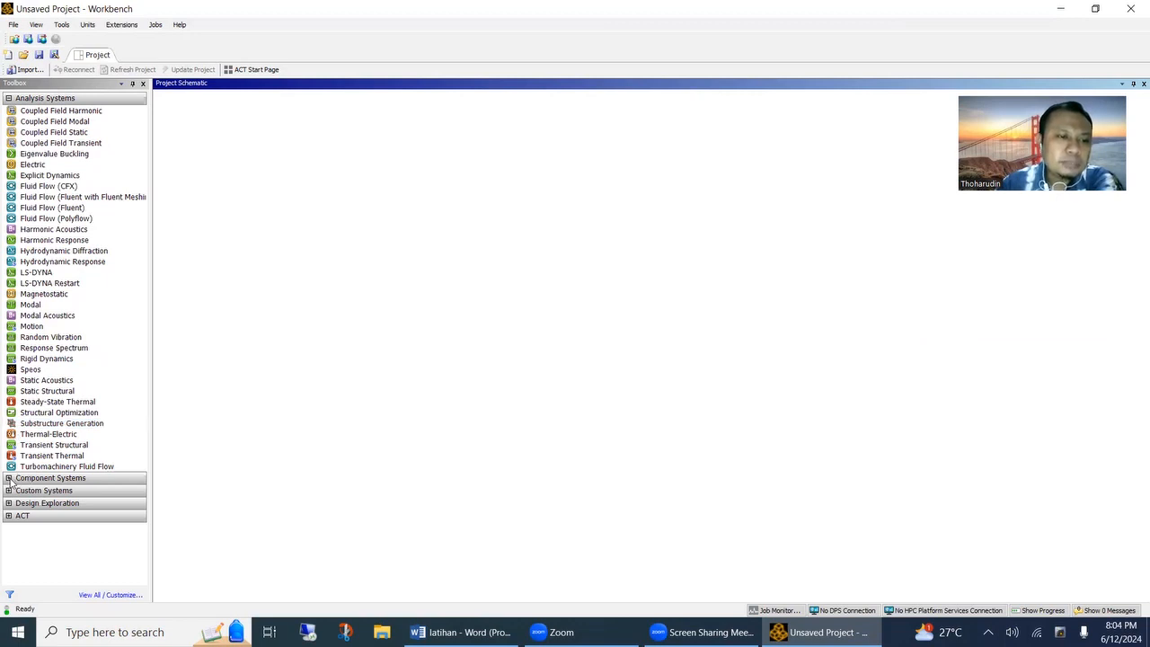
Step: Expand the Component Systems and Custom Systems groups and look through the systems they offer
click(11, 483)
scroll(70, 395, down, 1)
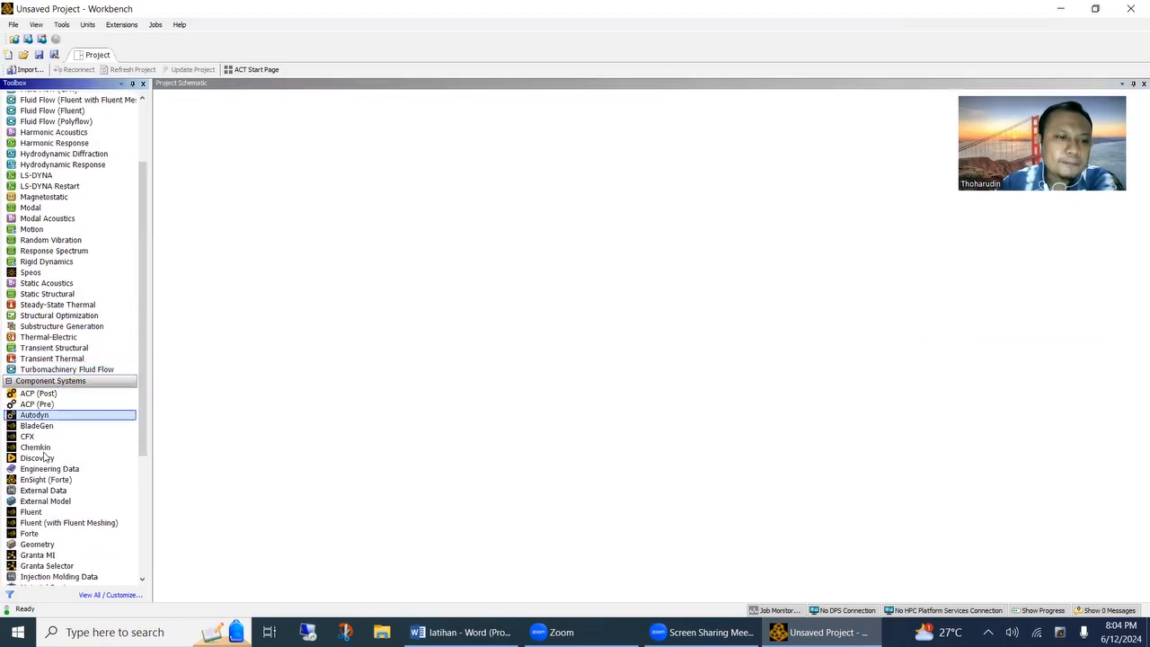
scroll(64, 382, down, 4)
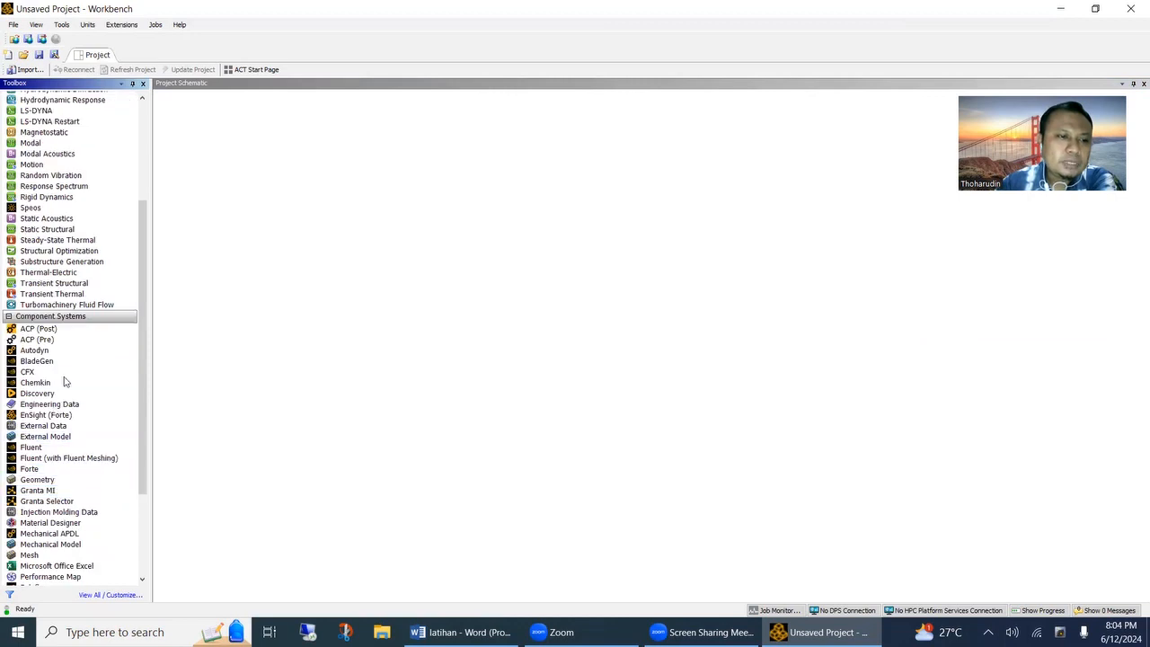
scroll(64, 382, down, 3)
click(63, 404)
scroll(61, 410, up, 5)
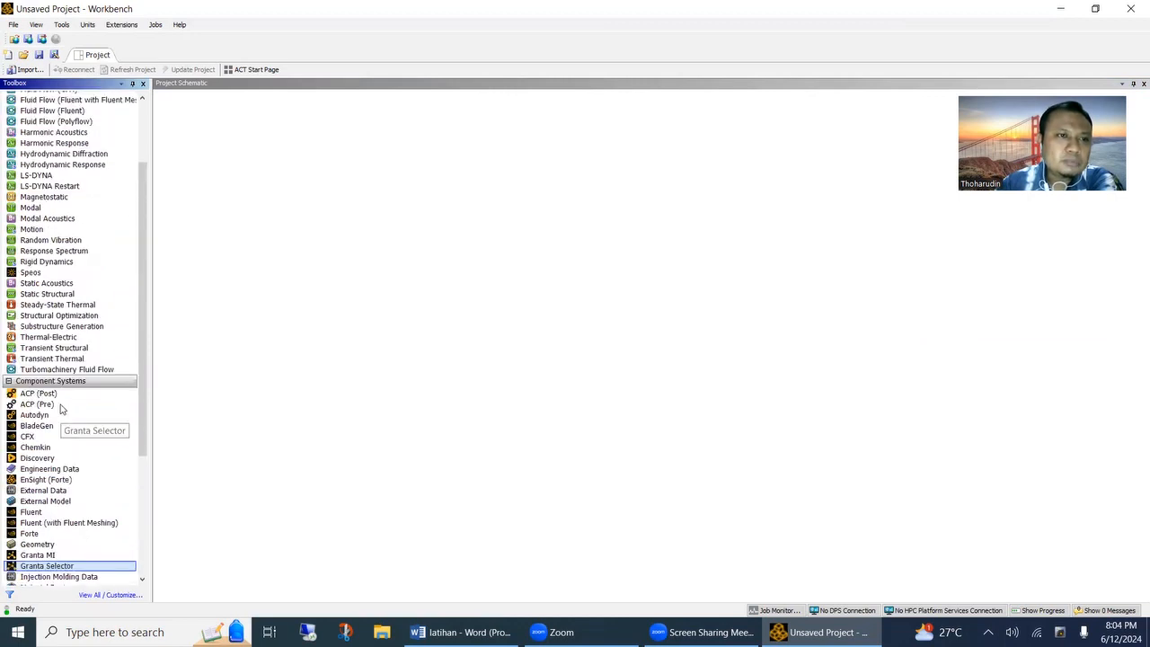
scroll(62, 410, up, 3)
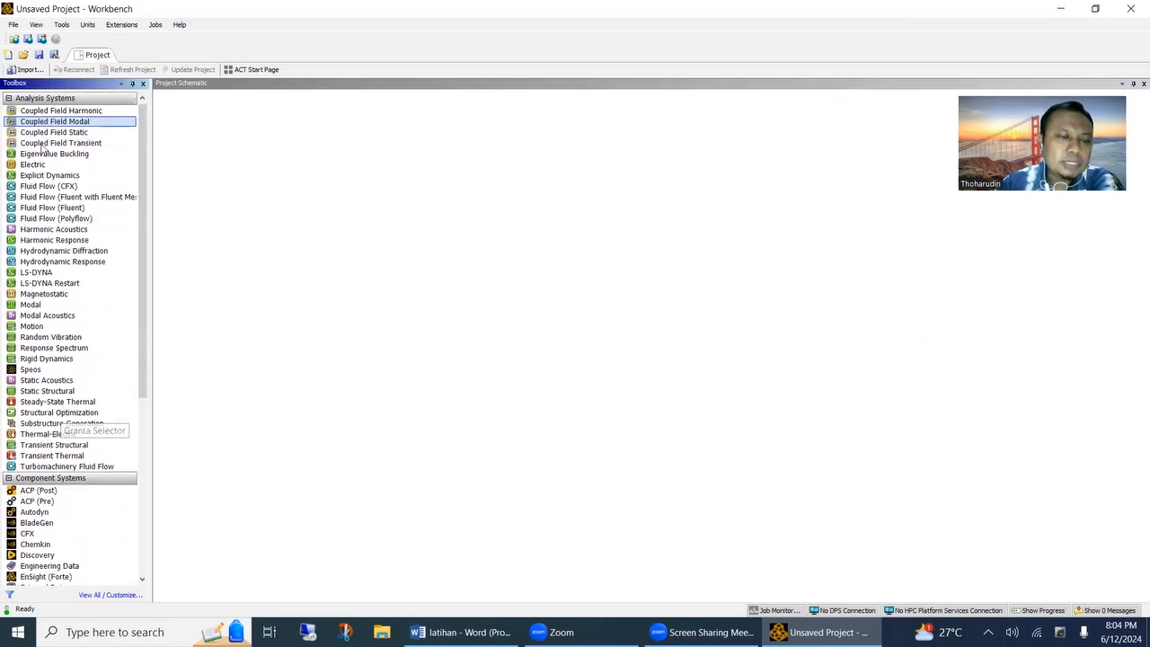
click(29, 392)
click(40, 435)
scroll(36, 432, down, 4)
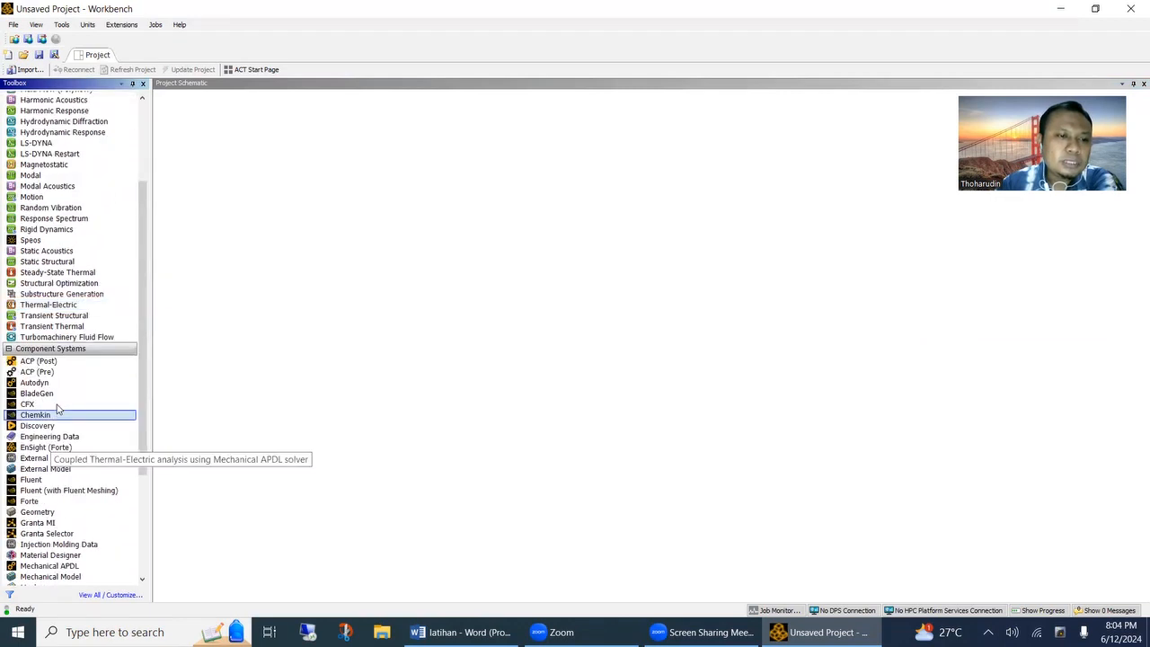
click(56, 396)
scroll(57, 399, down, 2)
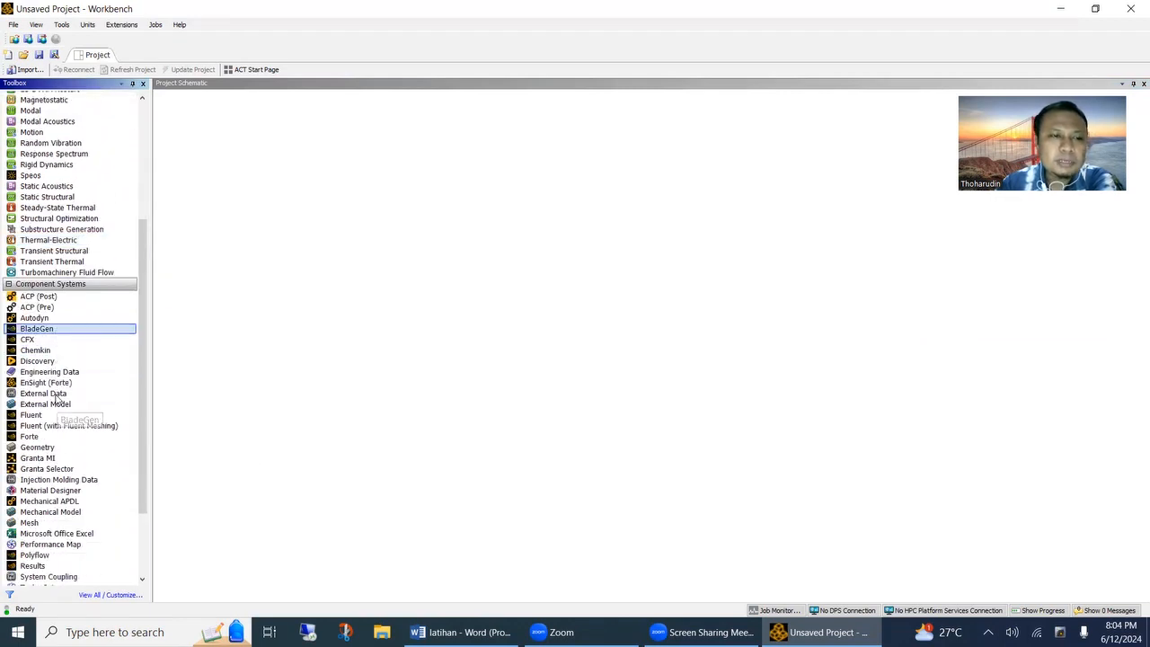
click(57, 396)
scroll(56, 398, down, 2)
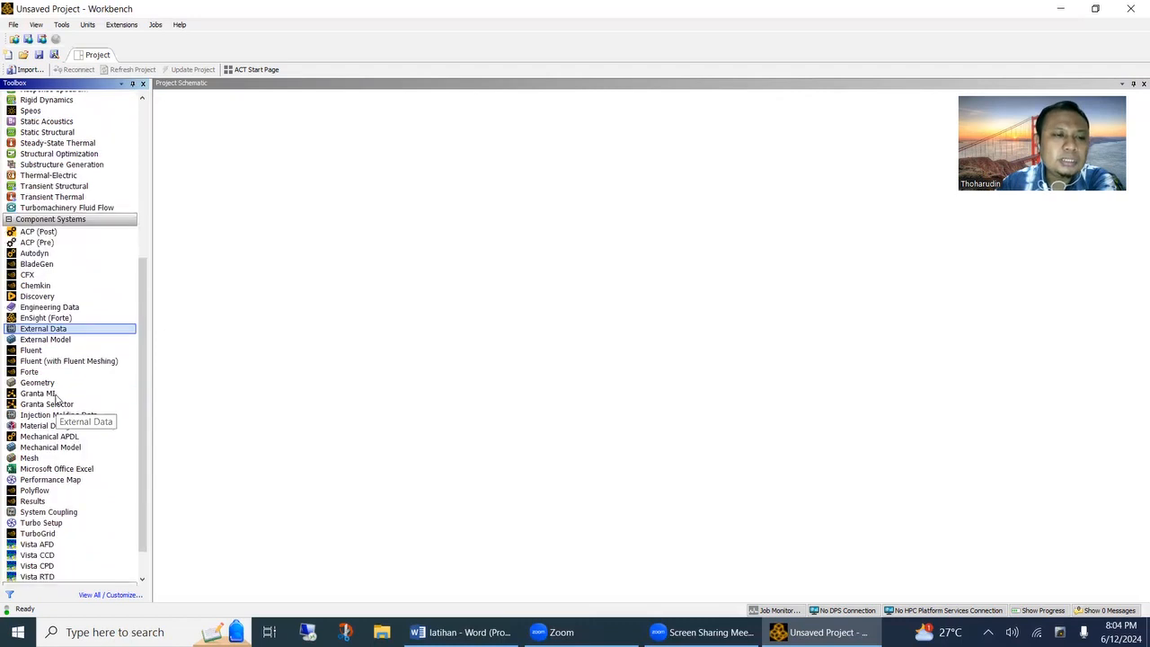
scroll(57, 398, down, 1)
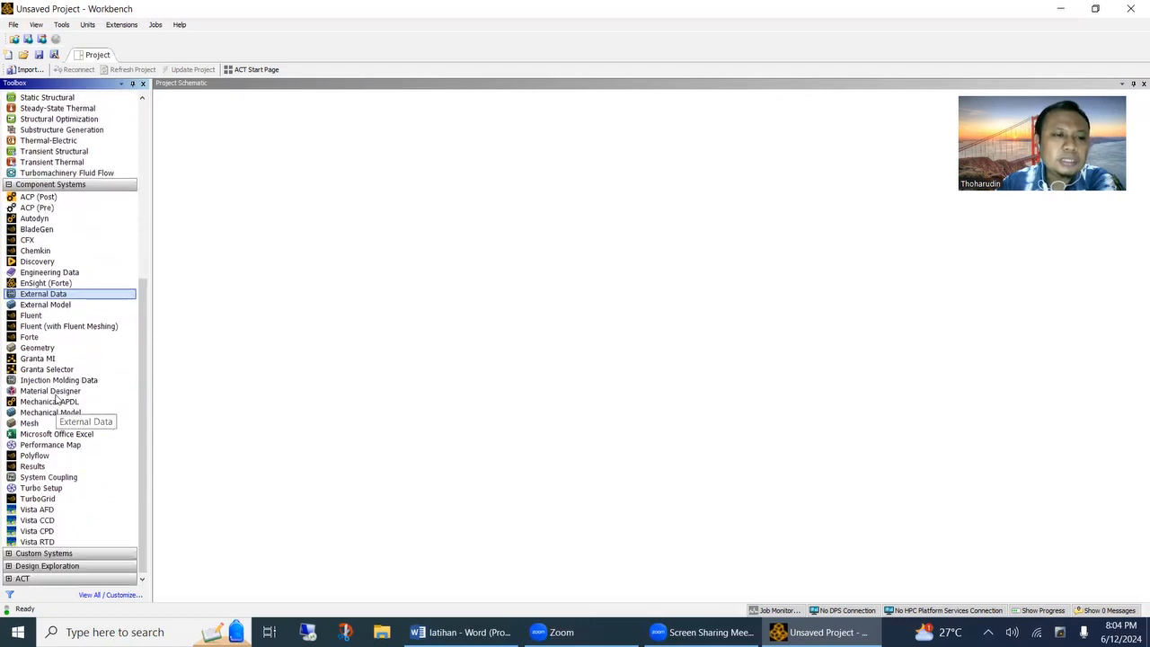
click(8, 553)
scroll(76, 386, down, 3)
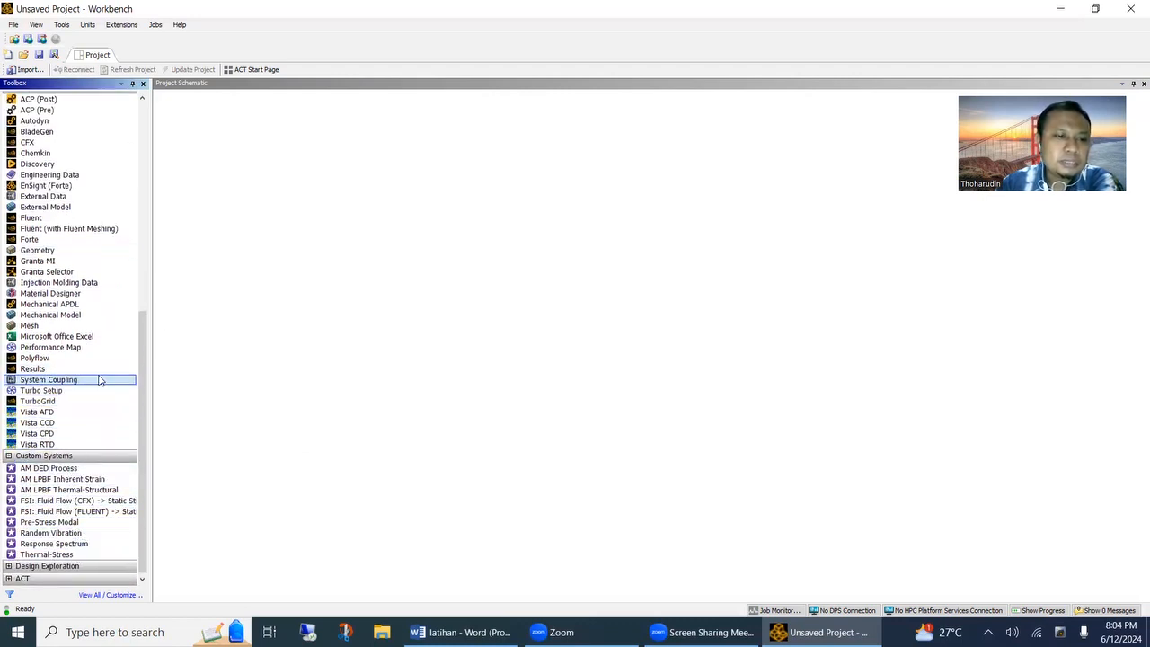
Step: Add a Fluid Flow (Fluent) analysis system to the empty project schematic
scroll(98, 381, up, 12)
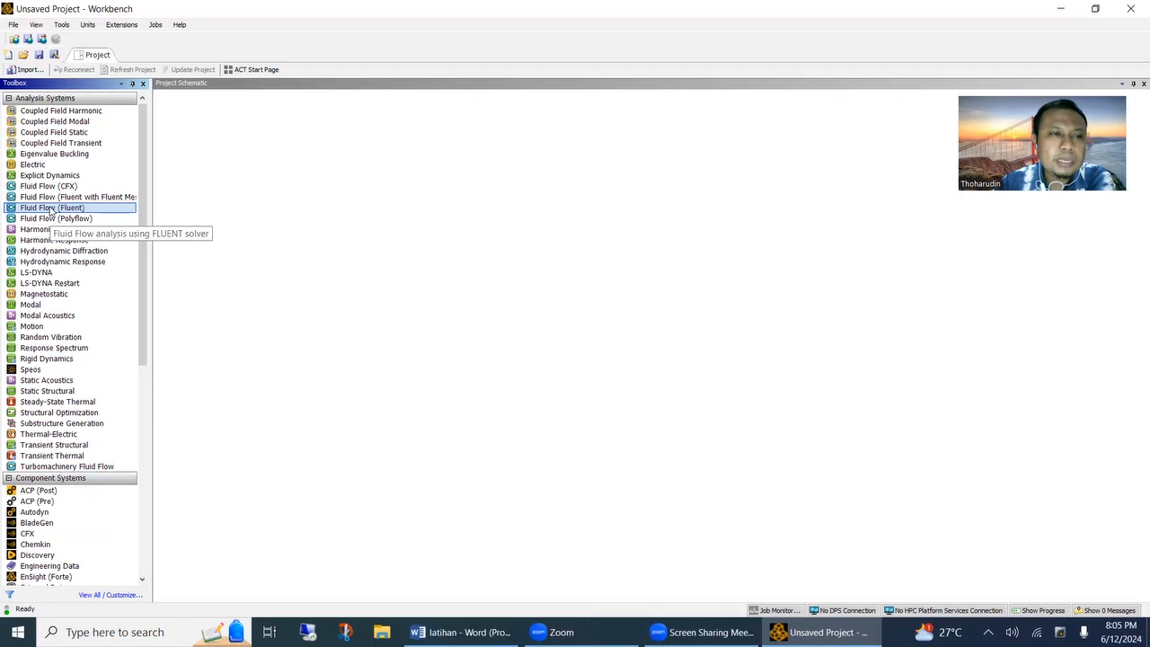
drag(51, 209, 238, 158)
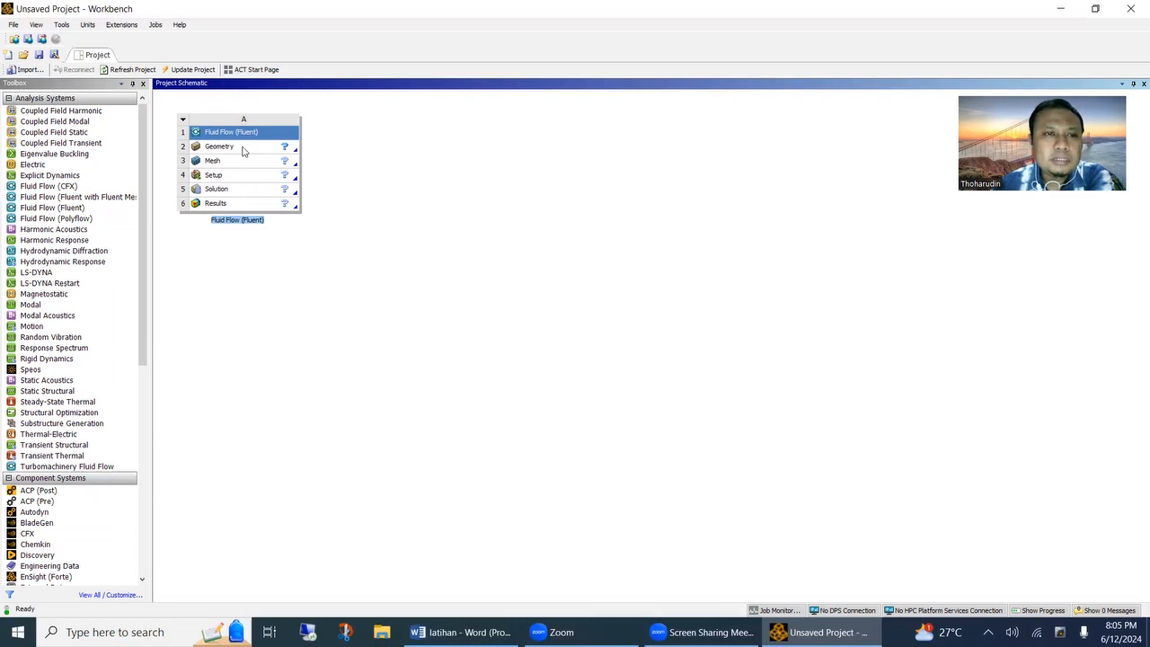
Step: Review the Geometry, Mesh, Setup, Solution and Results cells of the Fluid Flow (Fluent) system
click(243, 151)
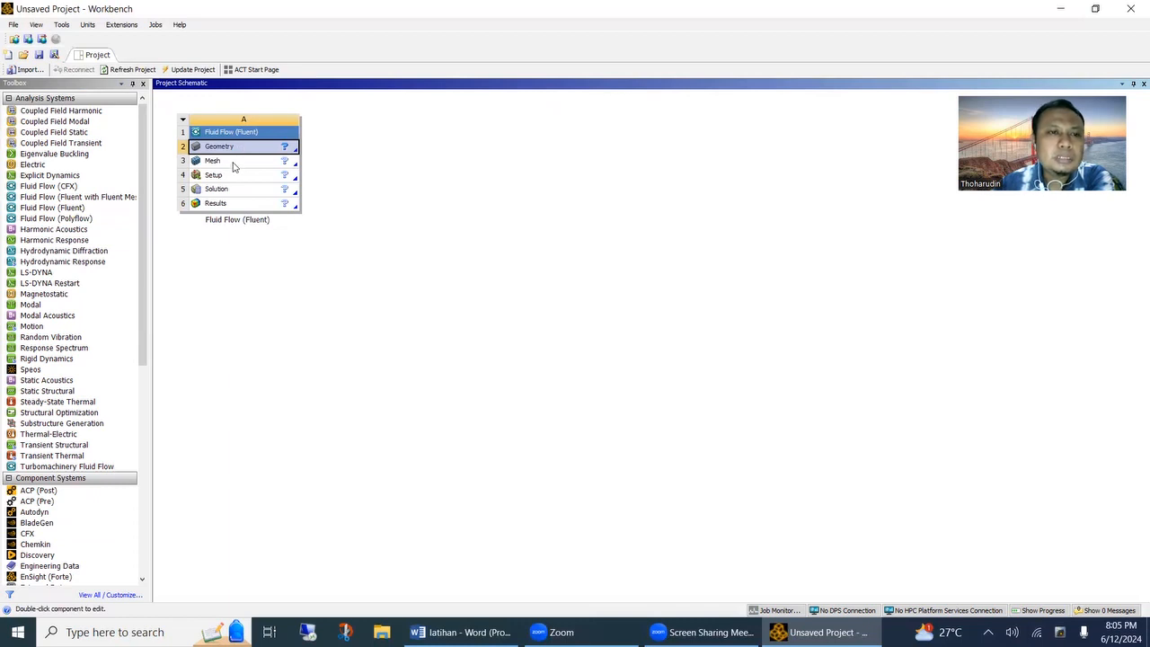
click(233, 167)
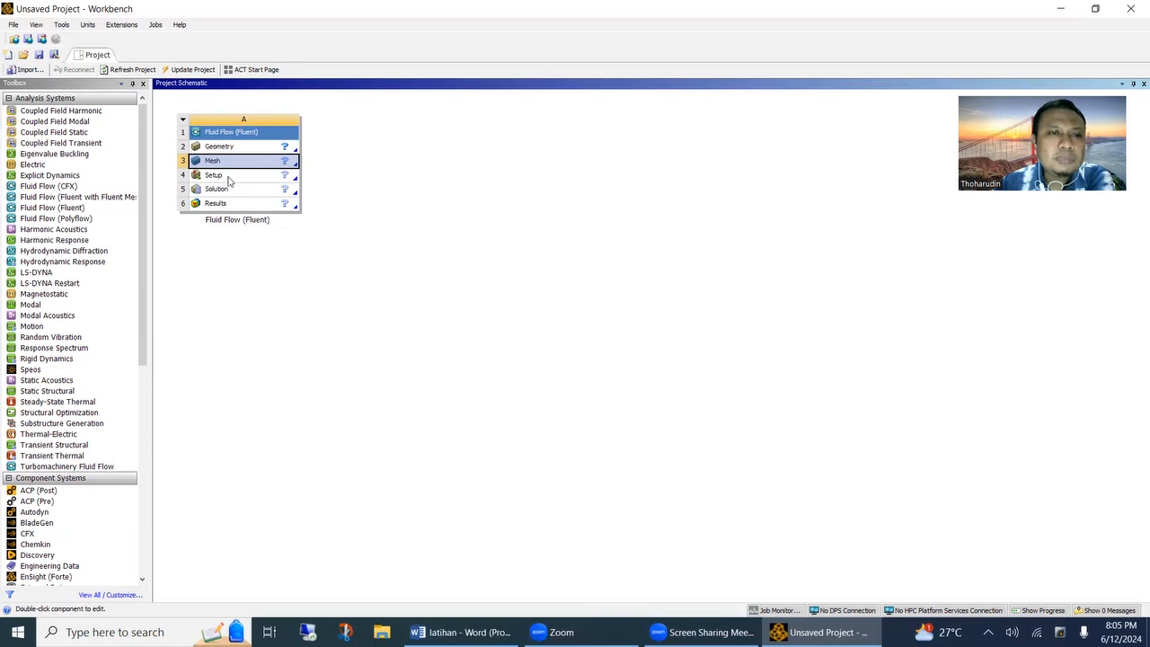
click(228, 178)
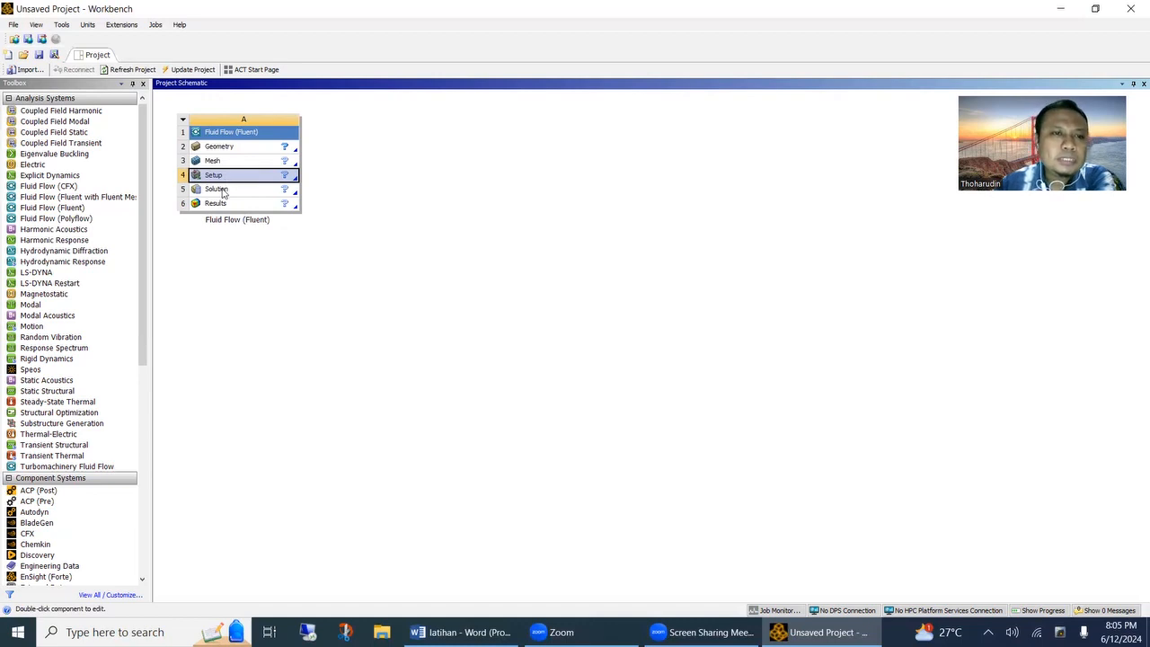
click(224, 191)
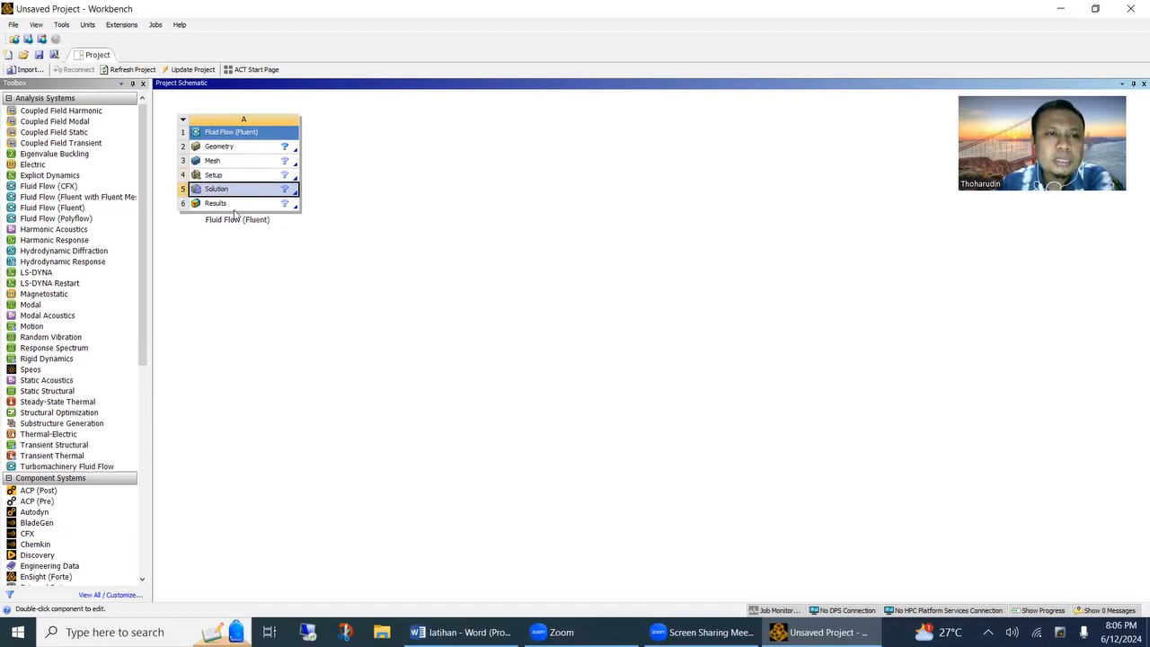
double_click(232, 206)
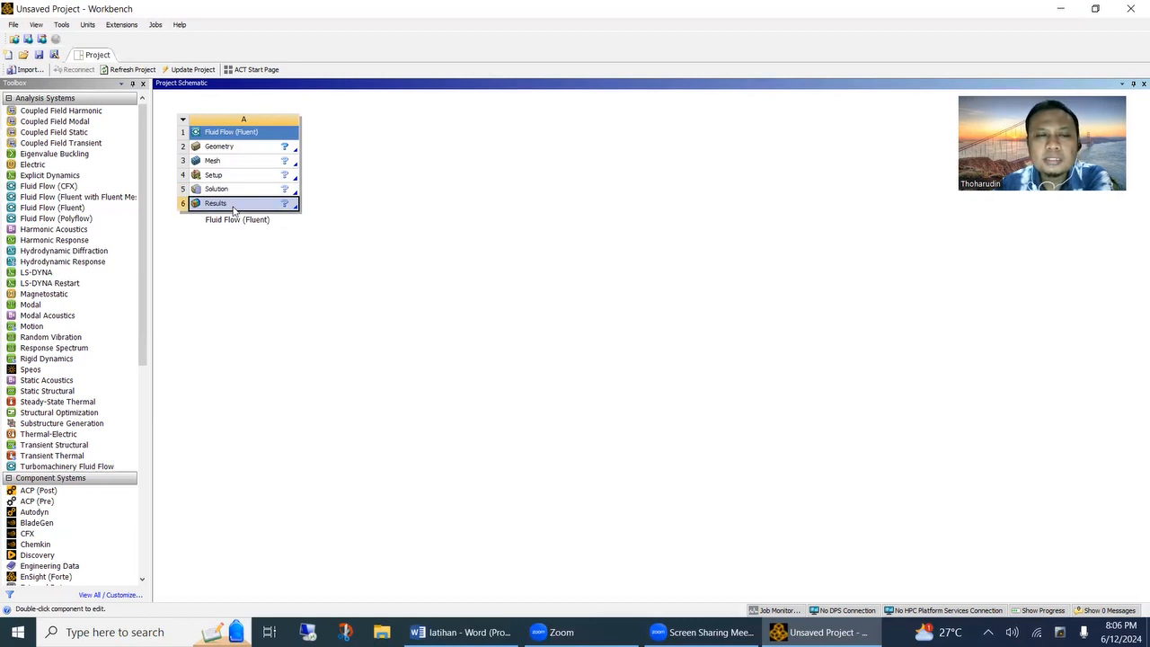
click(230, 191)
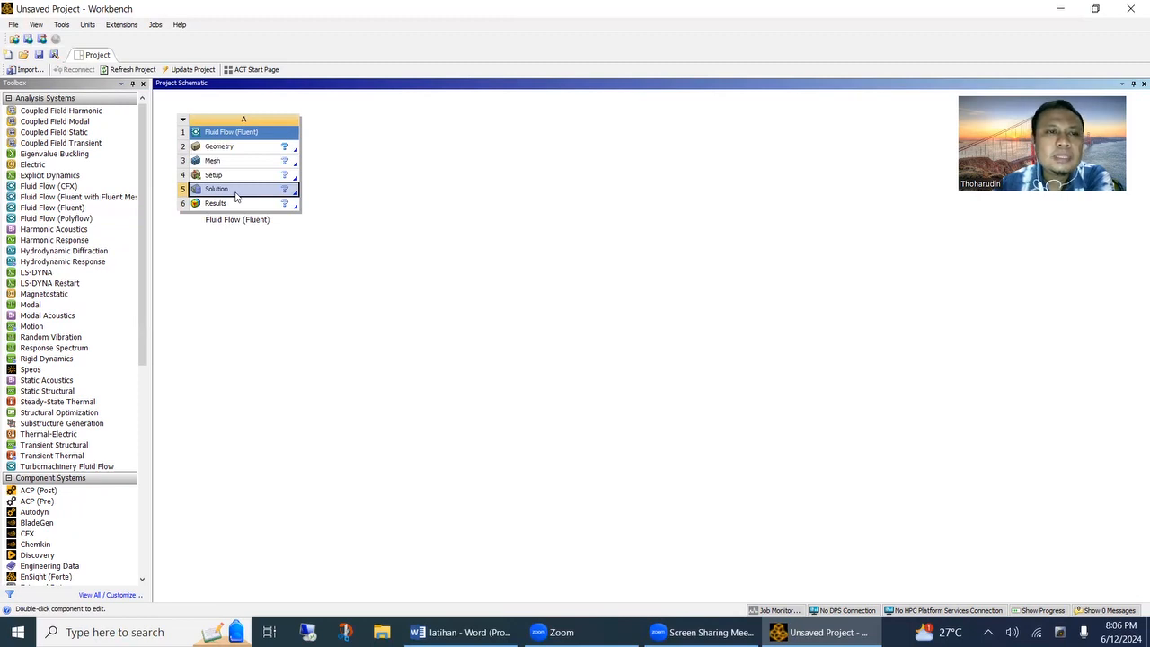
double_click(230, 206)
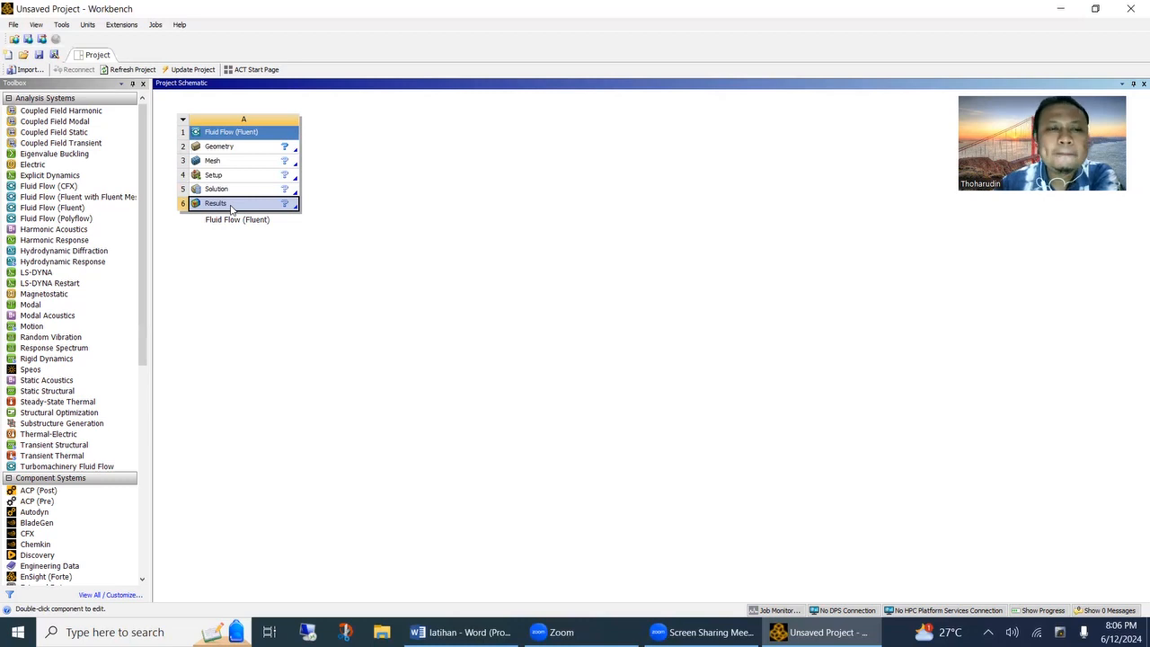
Step: Create a new DesignModeler geometry for the Geometry cell of the Fluid Flow (Fluent) system
click(234, 151)
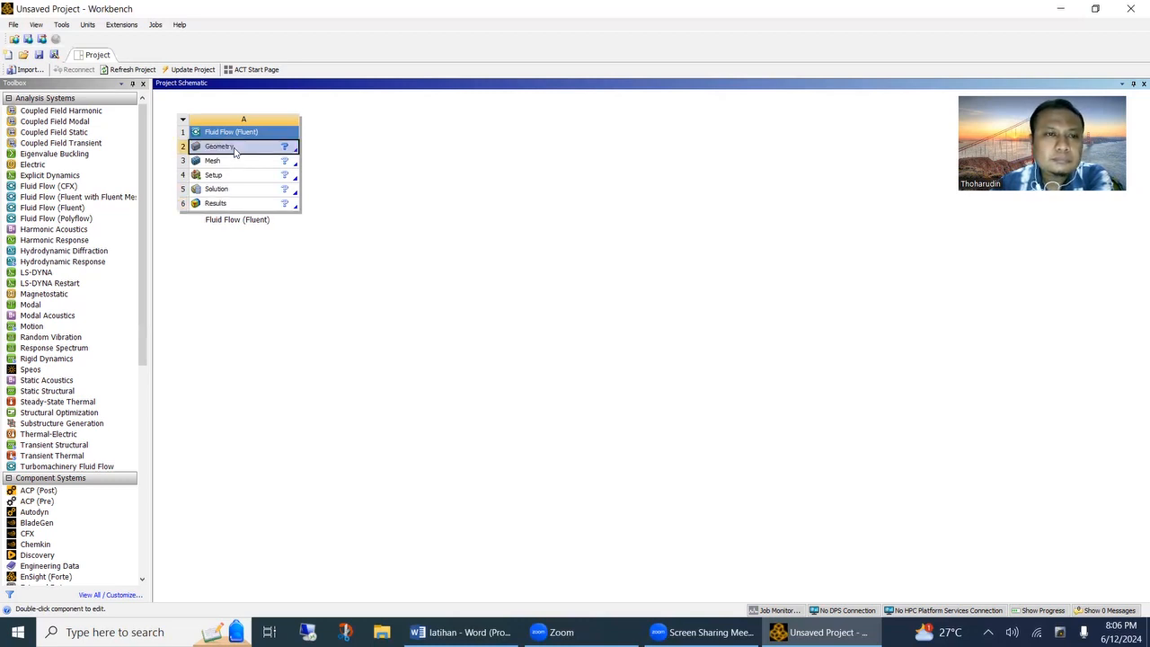
right_click(235, 151)
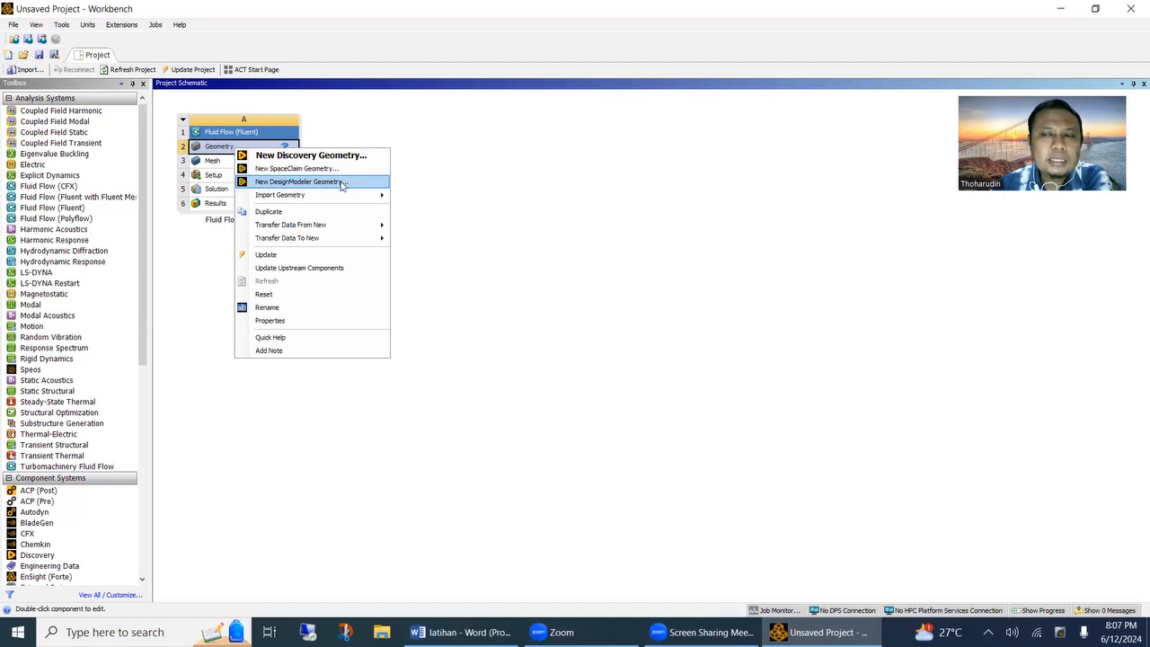
click(342, 183)
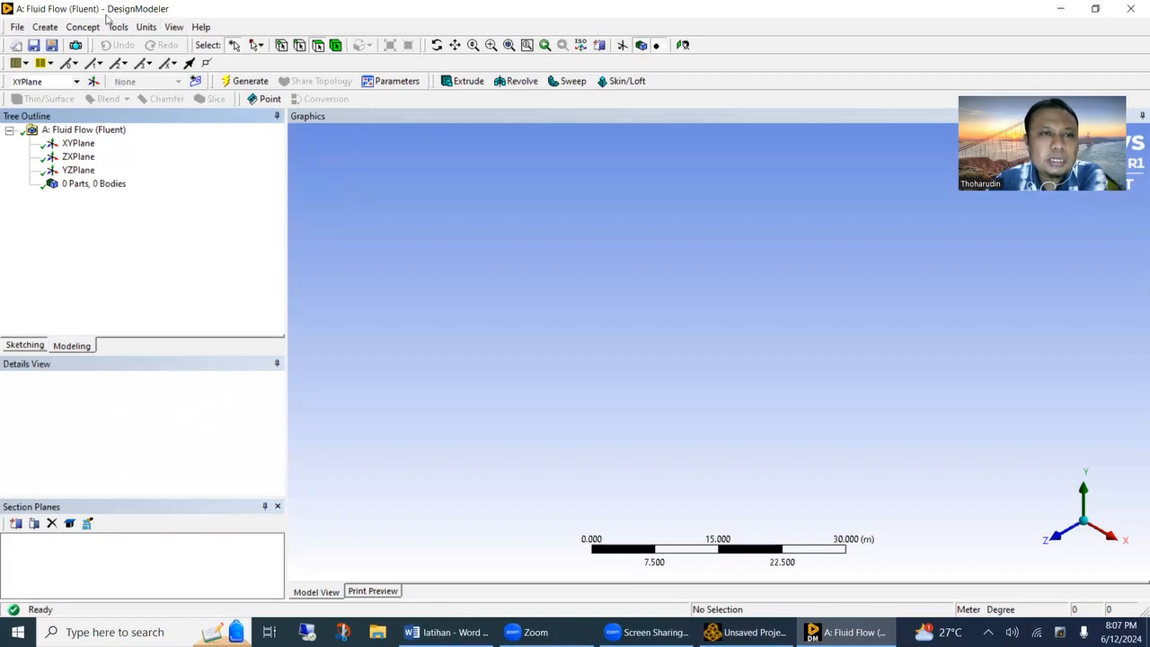
click(17, 27)
click(43, 28)
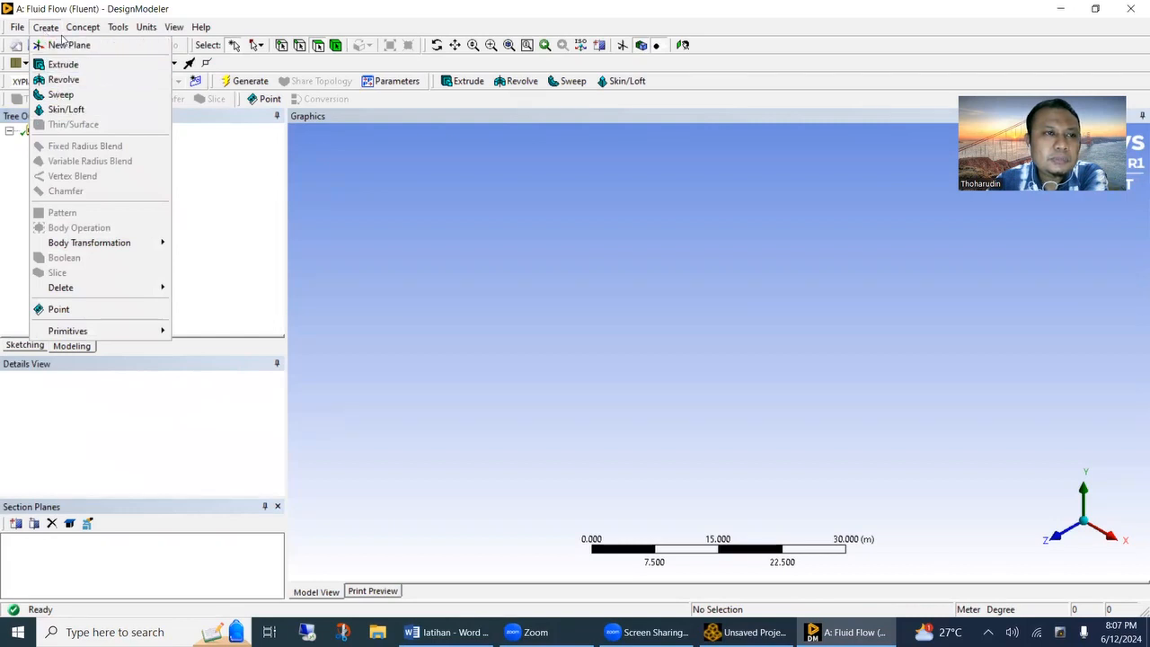
mouse_move(80, 27)
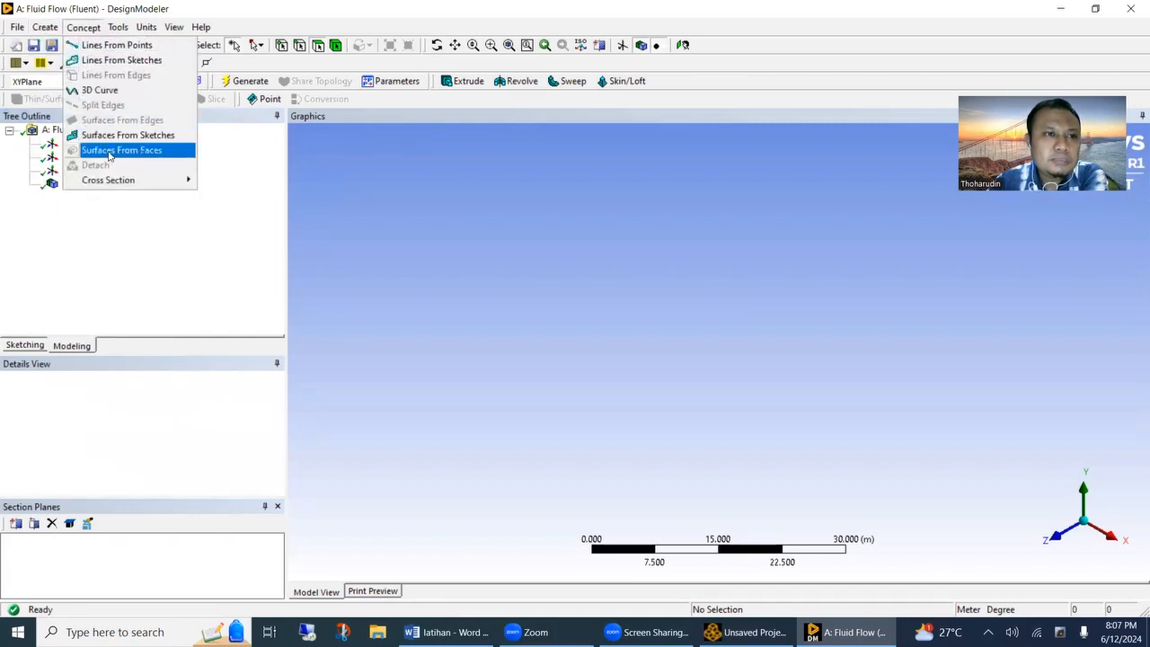
mouse_move(118, 27)
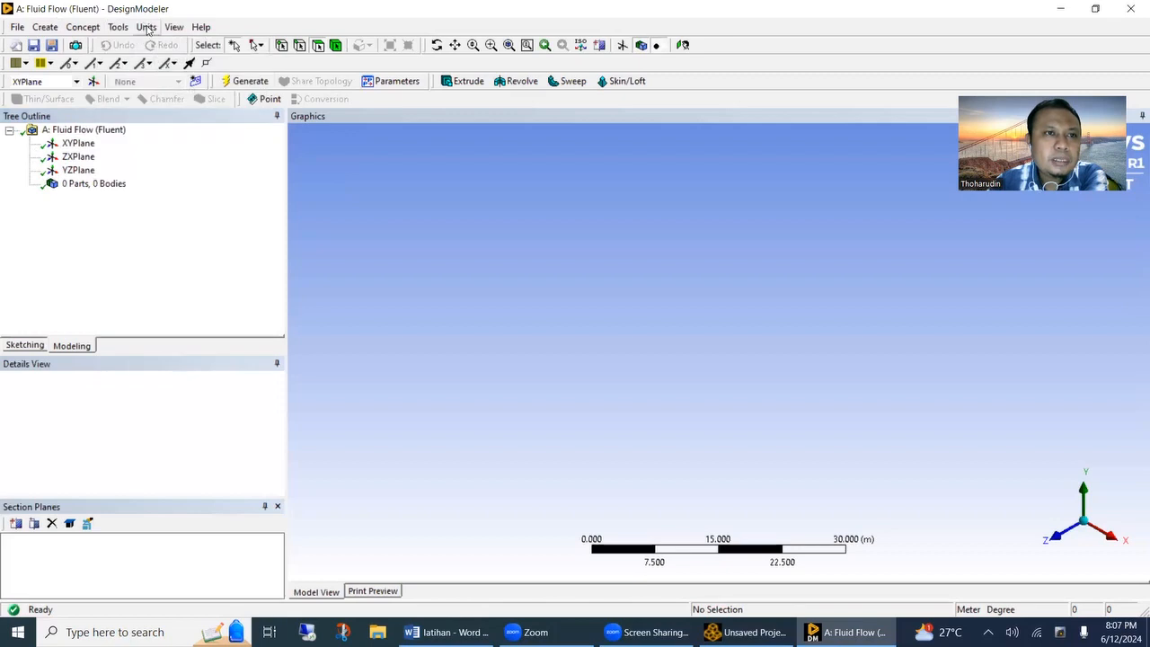
mouse_move(167, 28)
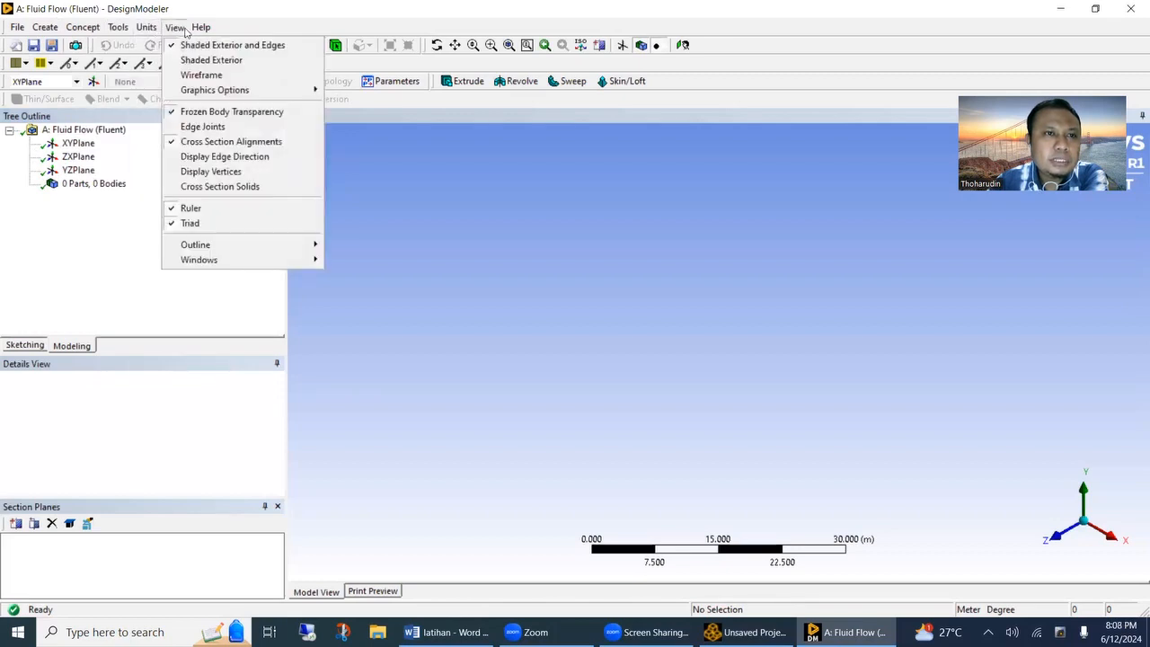
click(173, 29)
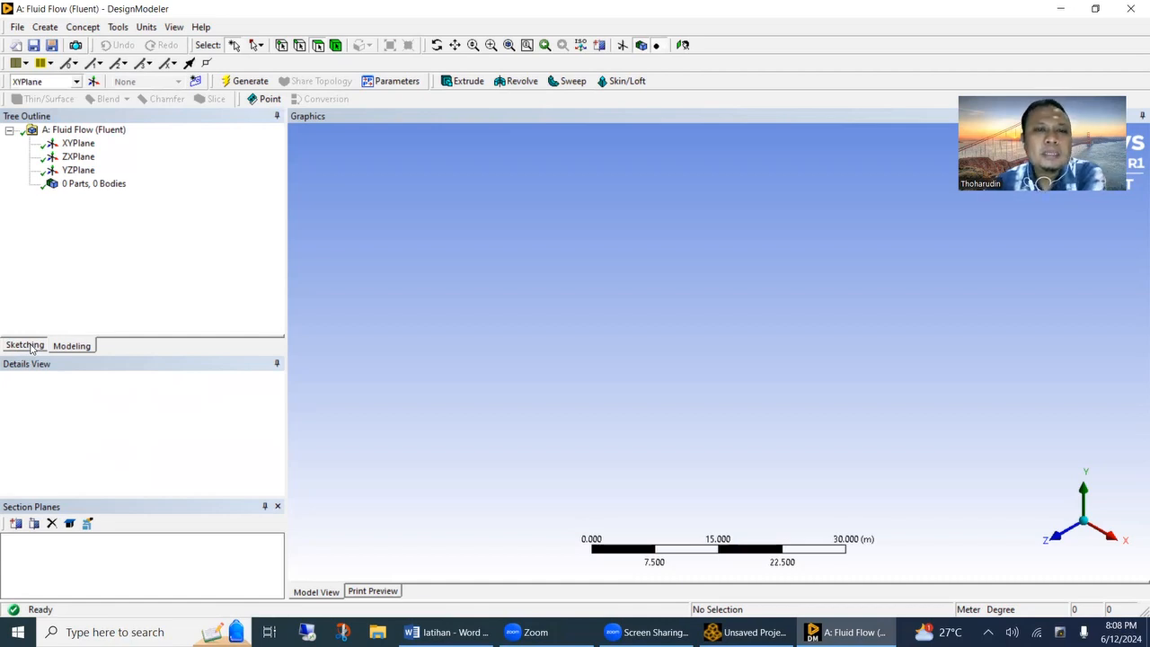
Step: Check the inlet diameters and pipe length in the latihan Word document, and return to DesignModeler
click(460, 629)
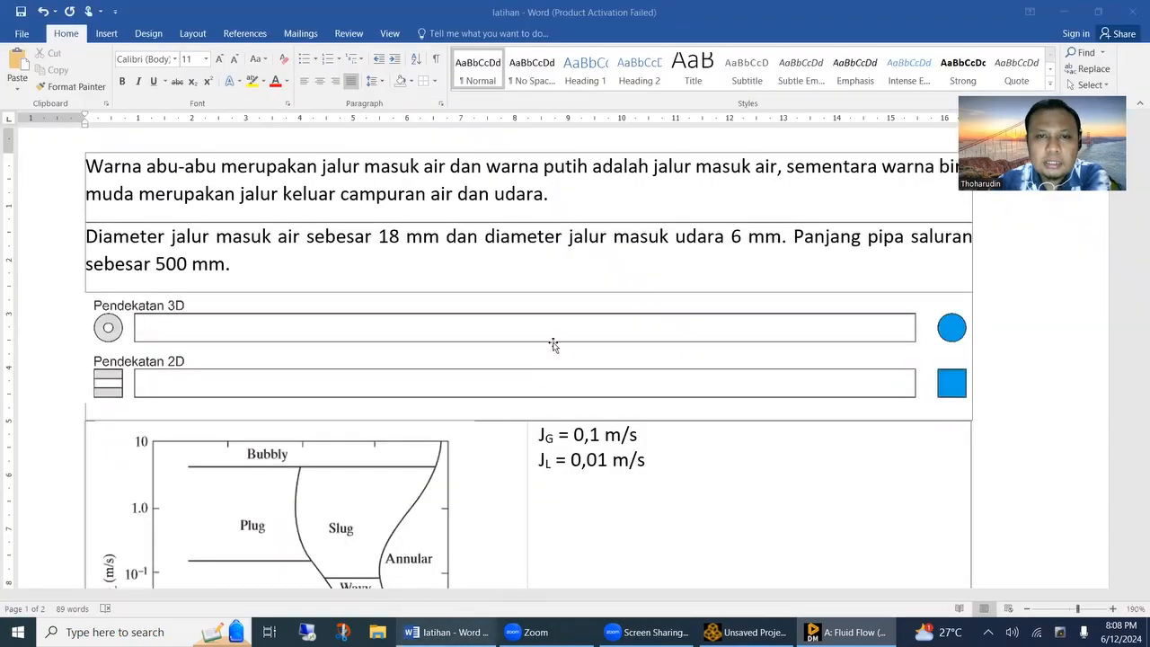
scroll(422, 306, down, 1)
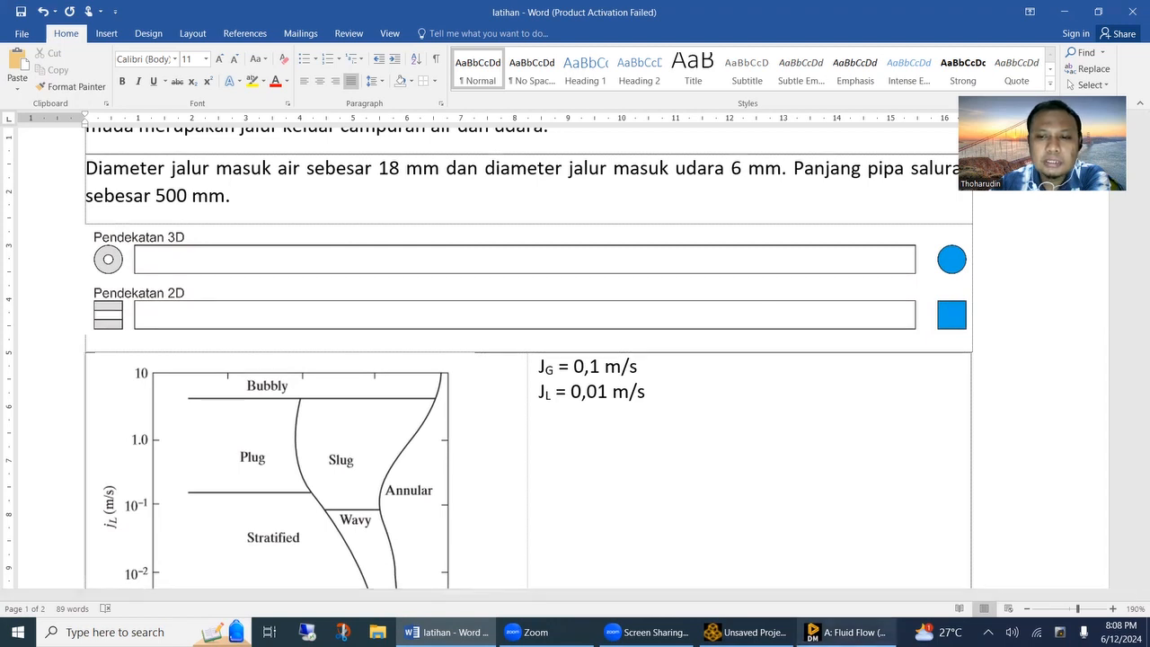
click(885, 632)
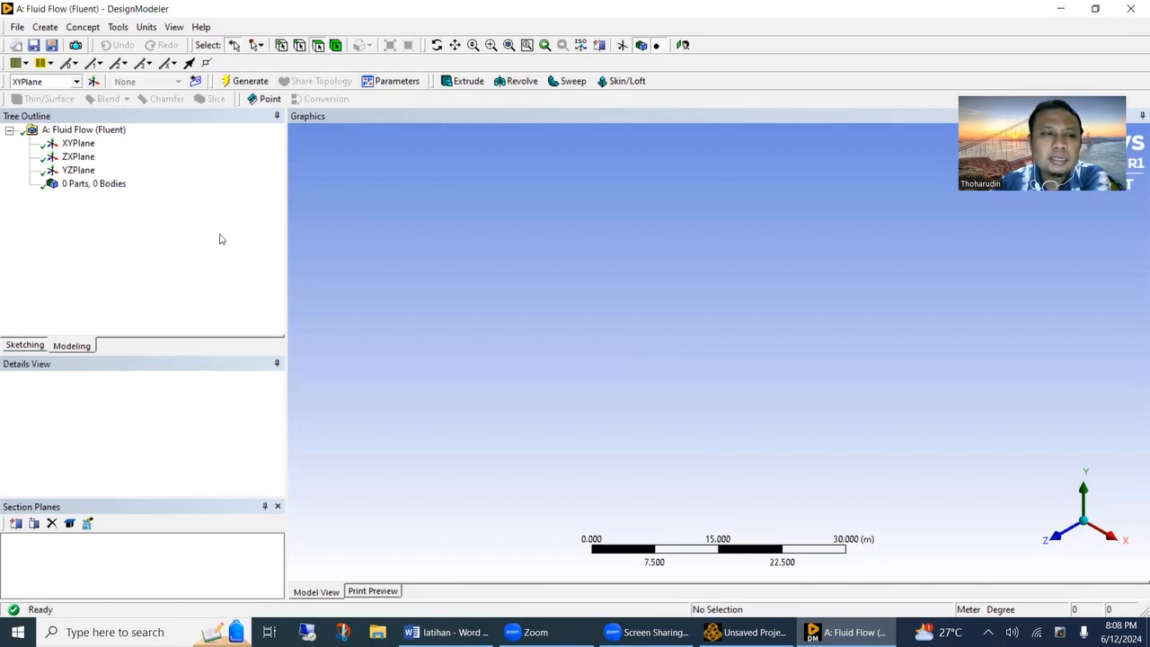
Step: Set the length unit to millimetres and view the XY plane face-on
click(78, 145)
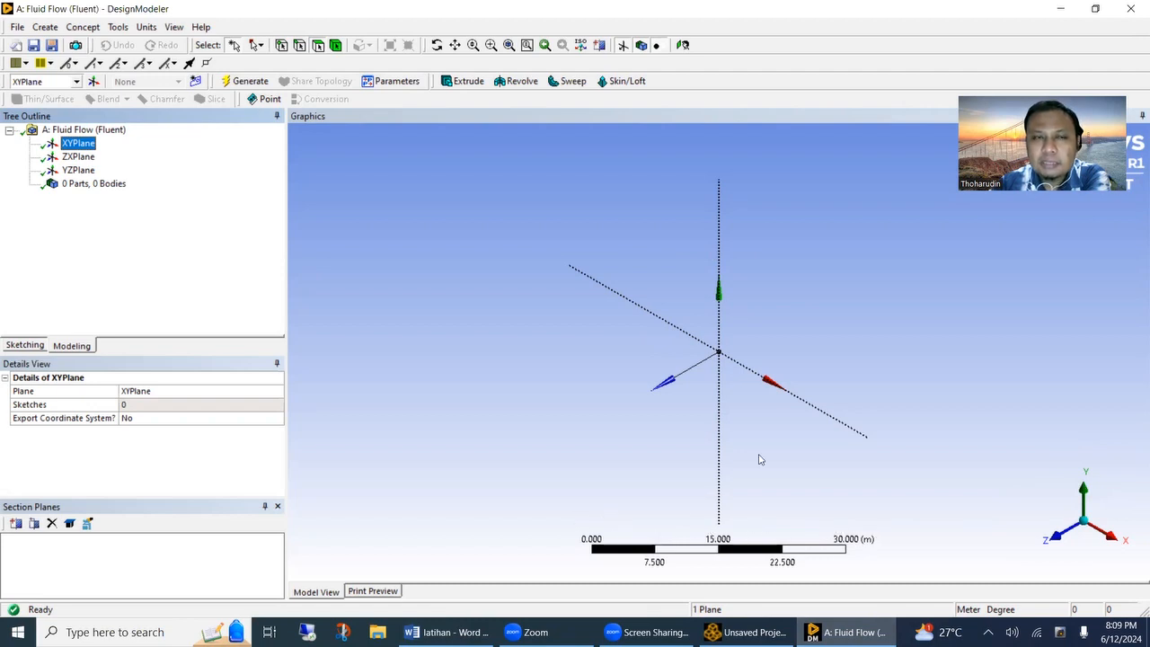
click(146, 28)
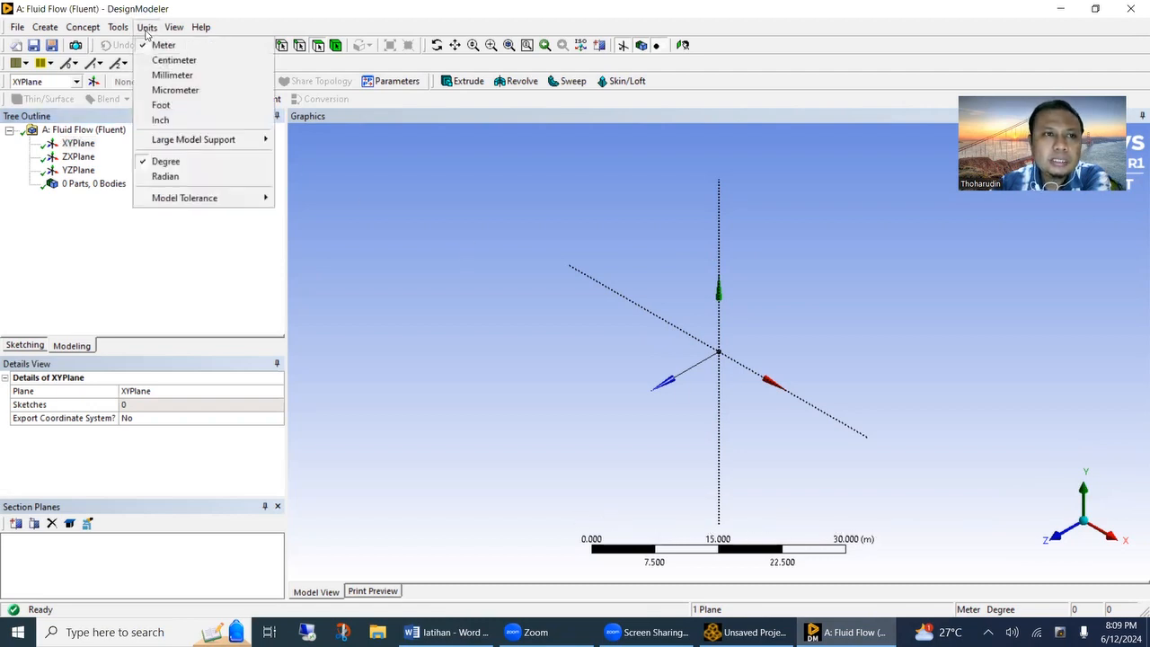
click(179, 79)
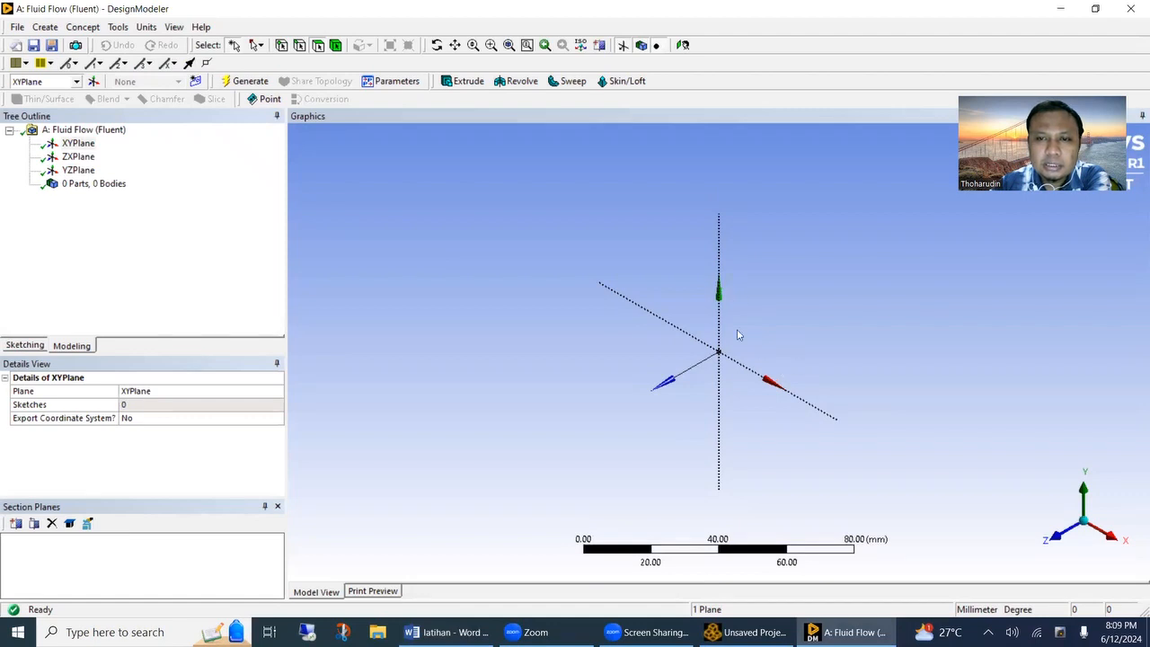
click(1056, 542)
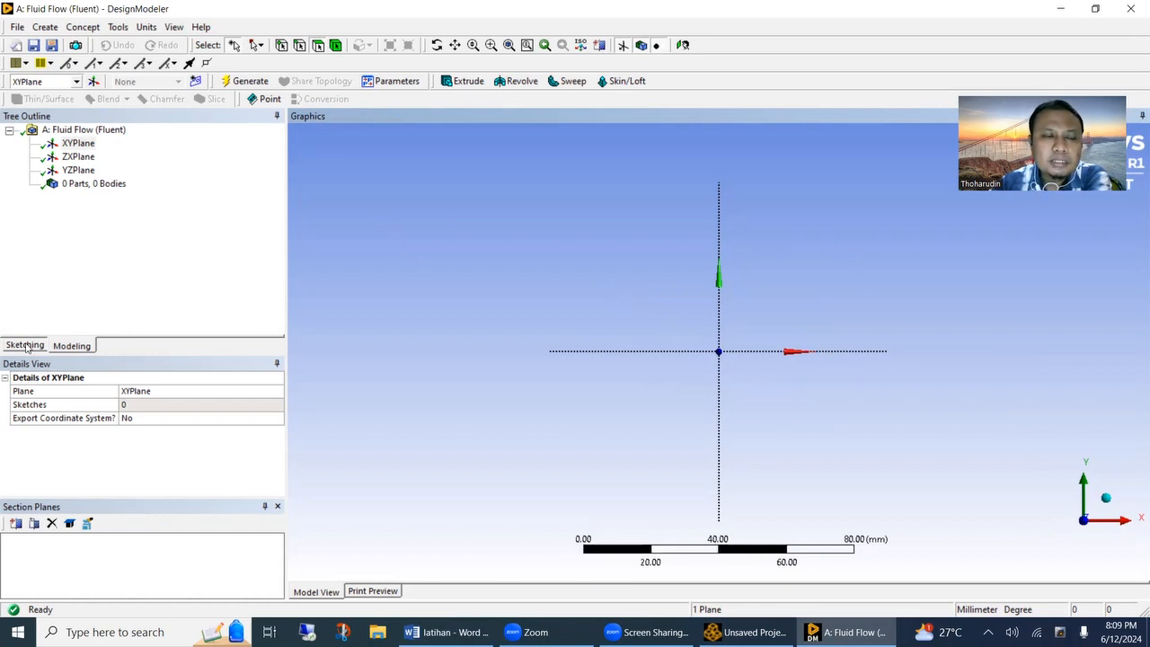
Step: Enter sketching mode on the XY plane and examine the Modify, Dimensions, Constraints and grid Settings tools
click(25, 346)
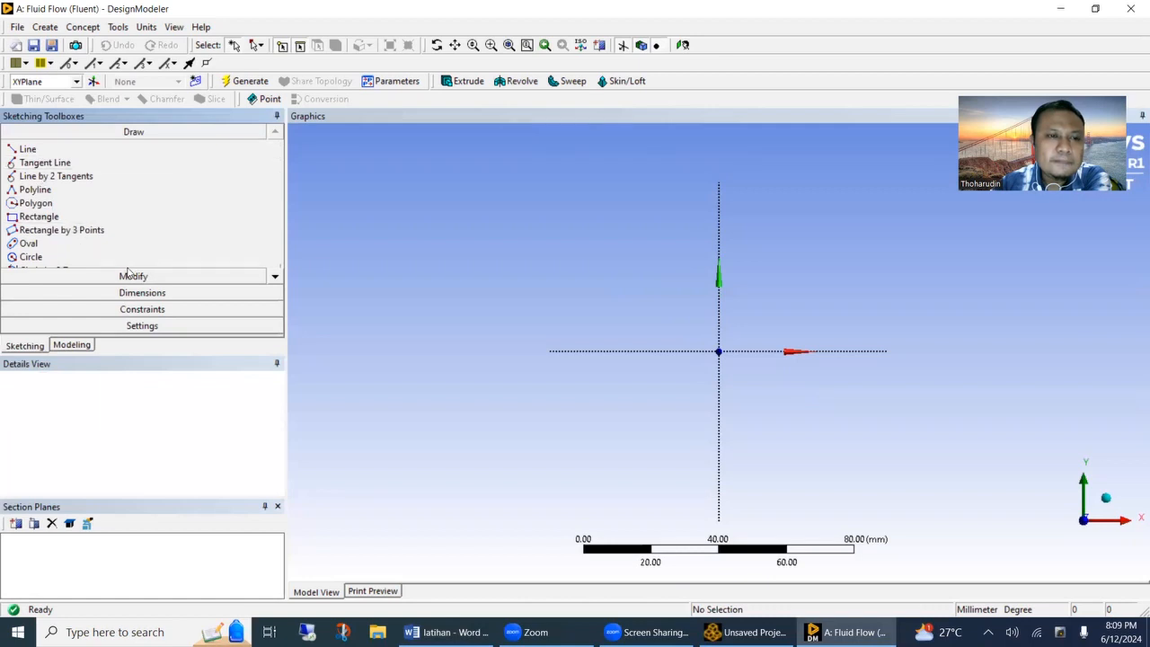
click(131, 276)
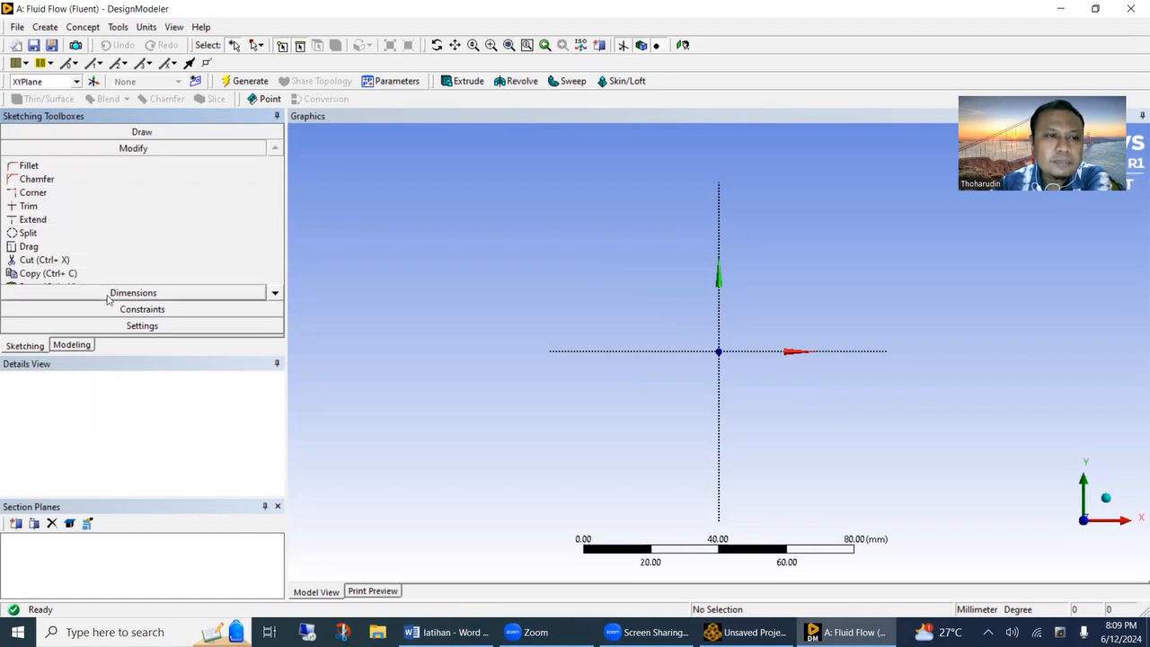
click(82, 292)
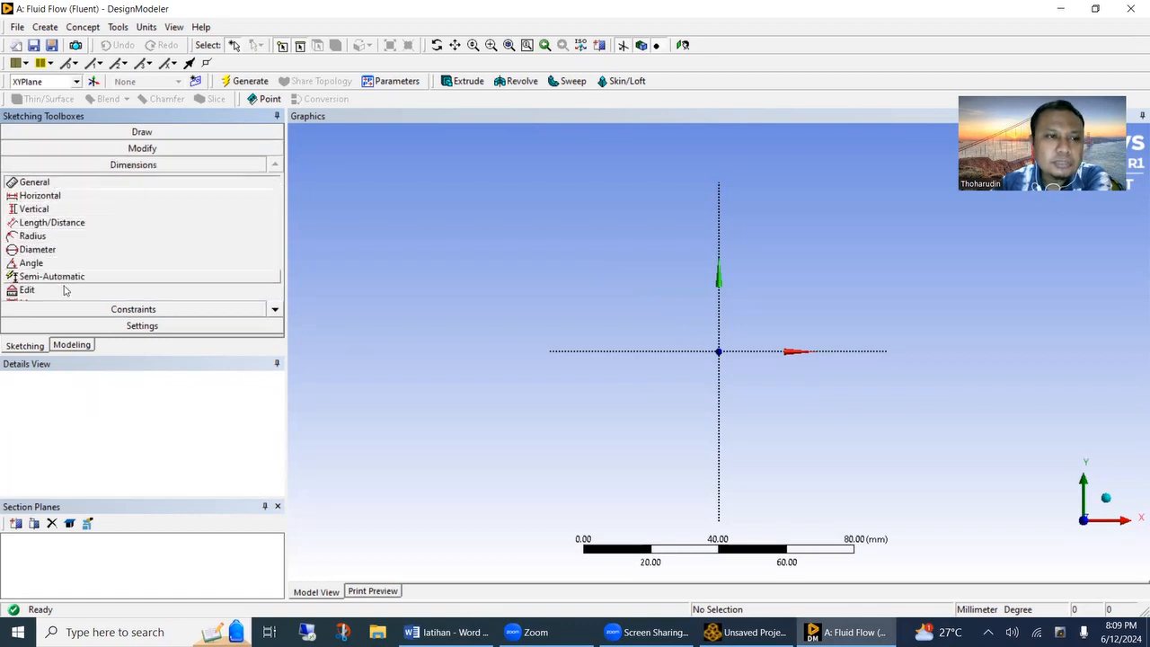
click(91, 310)
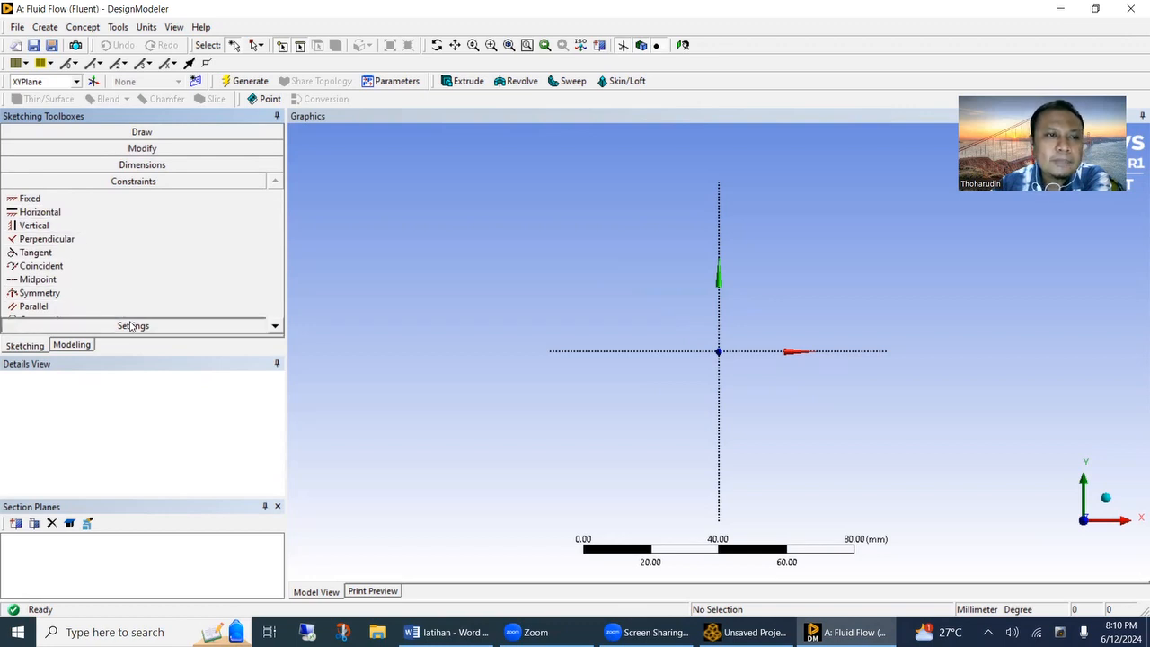
click(132, 324)
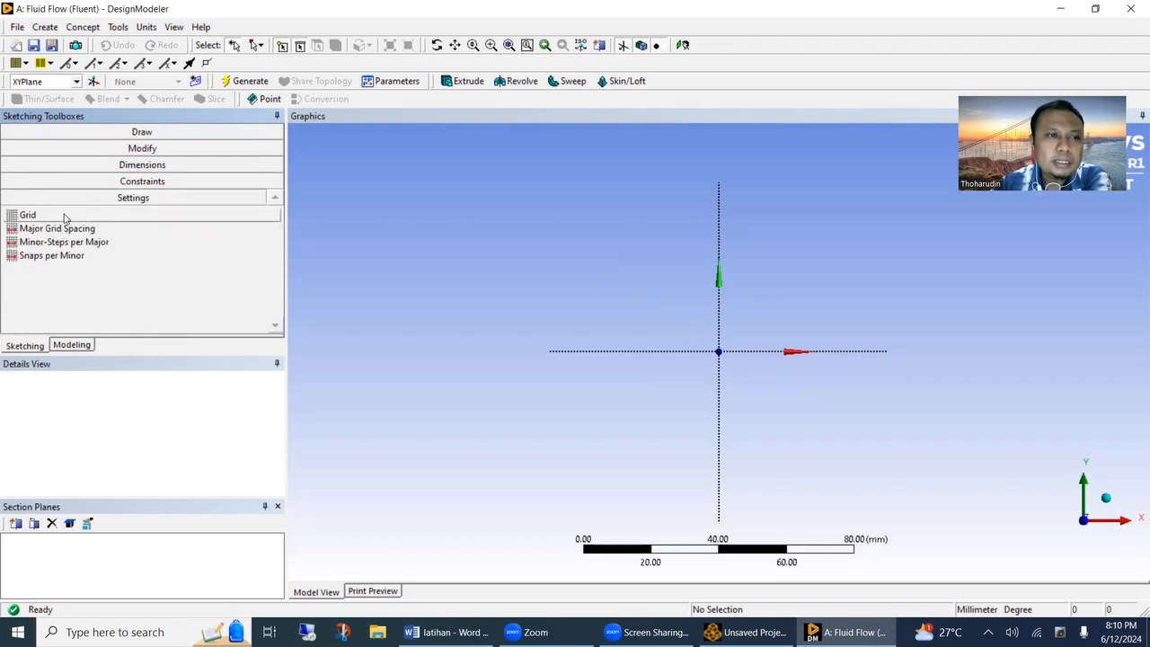
click(65, 216)
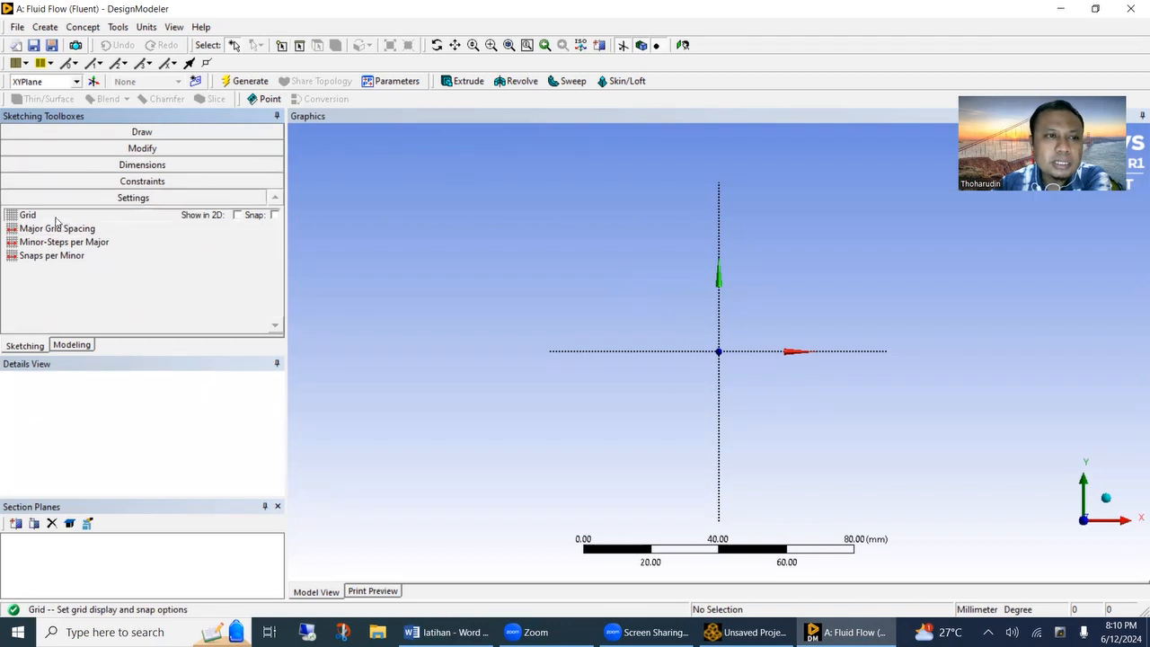
click(54, 229)
click(54, 241)
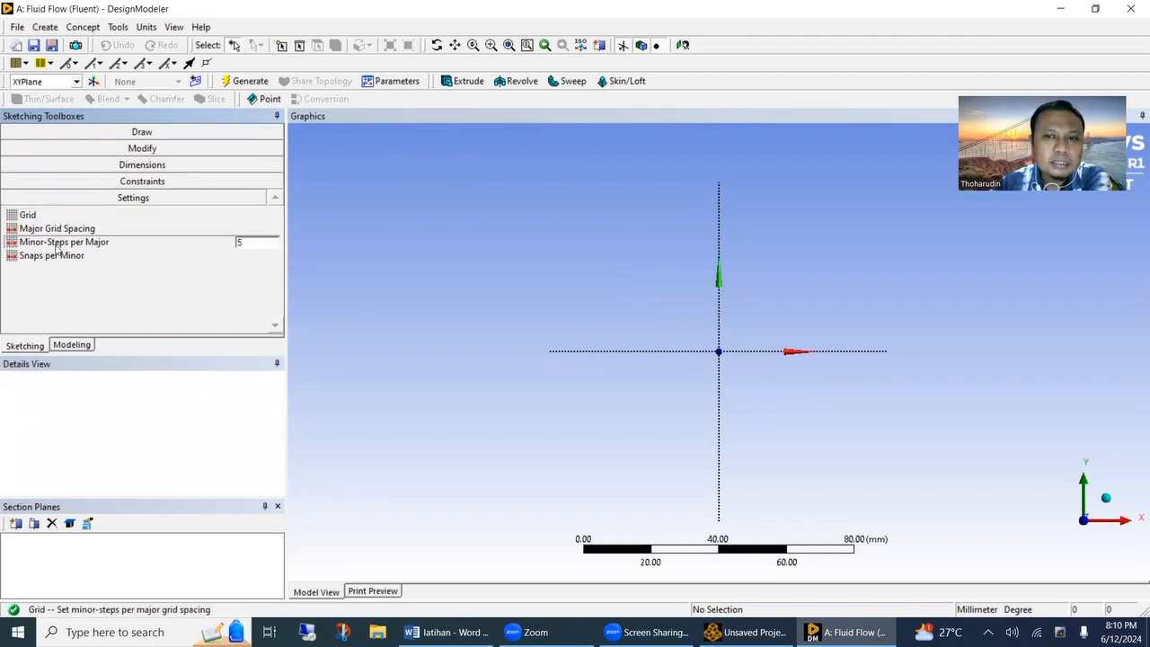
click(56, 230)
click(63, 214)
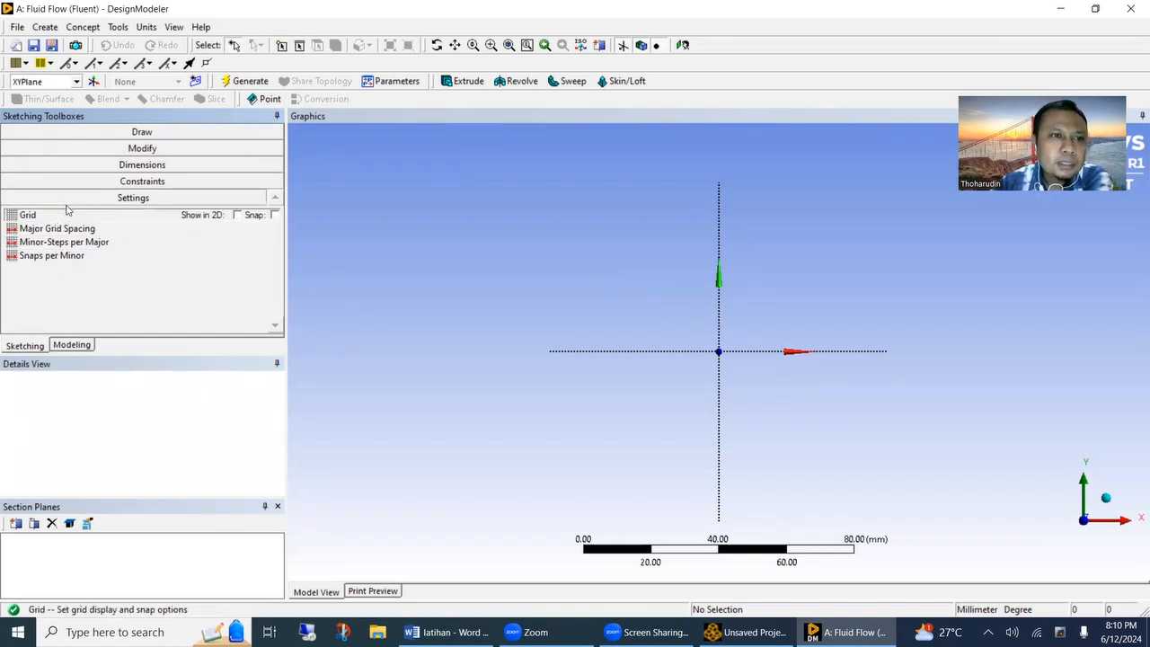
Step: Sketch a rectangle about 119 mm long and 6 mm high from the origin, extending along positive X and Y
click(137, 132)
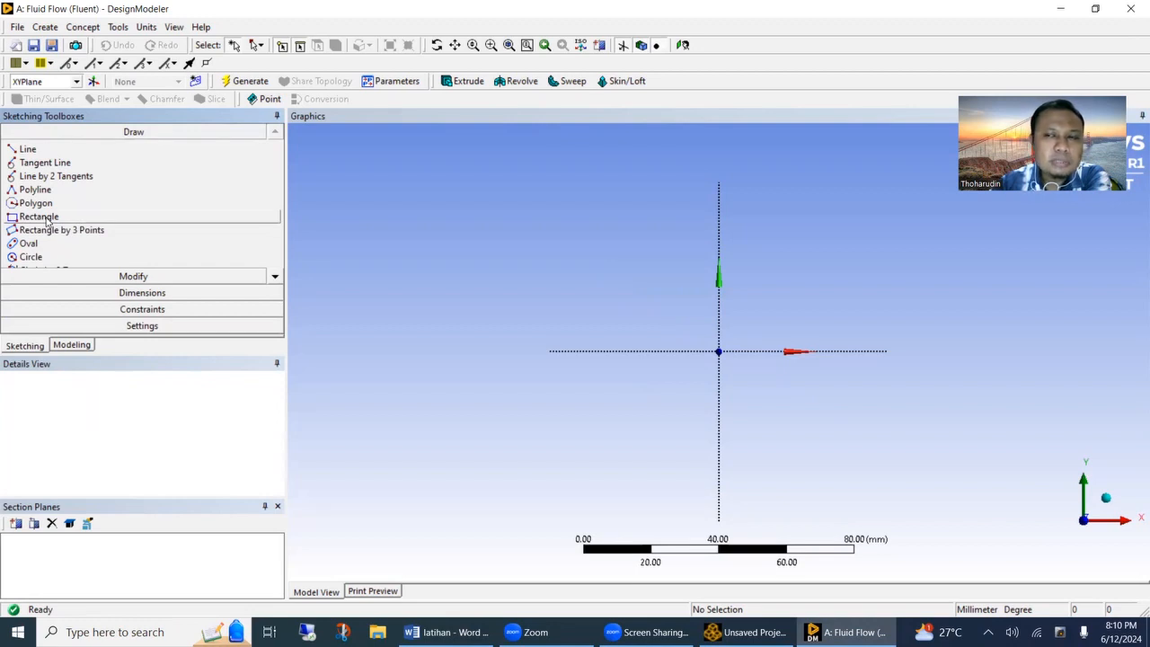
click(40, 216)
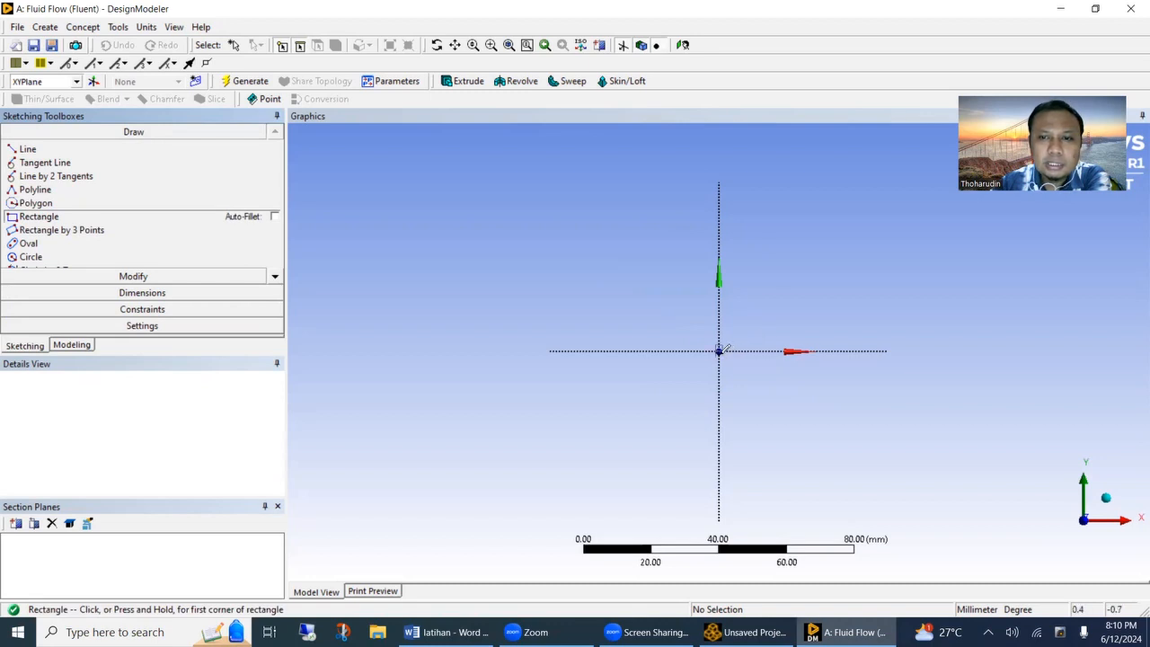
click(720, 351)
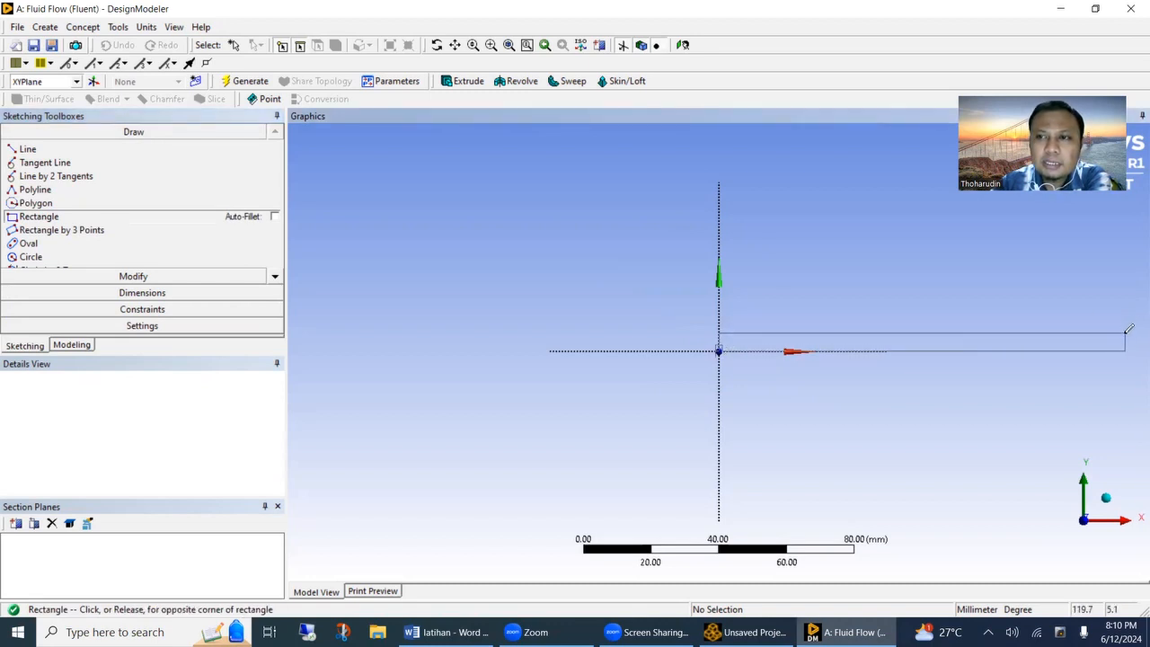
click(1125, 330)
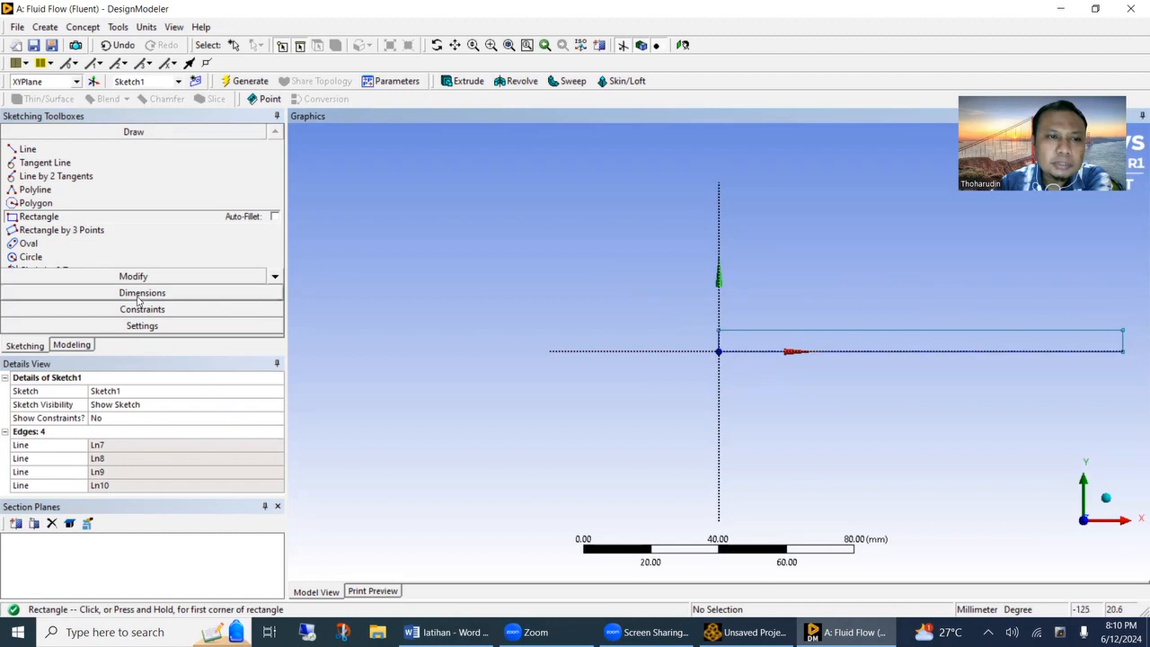
Step: Dimension the rectangle's horizontal length on its upper edge and its vertical height on the end edge away from the origin
click(142, 292)
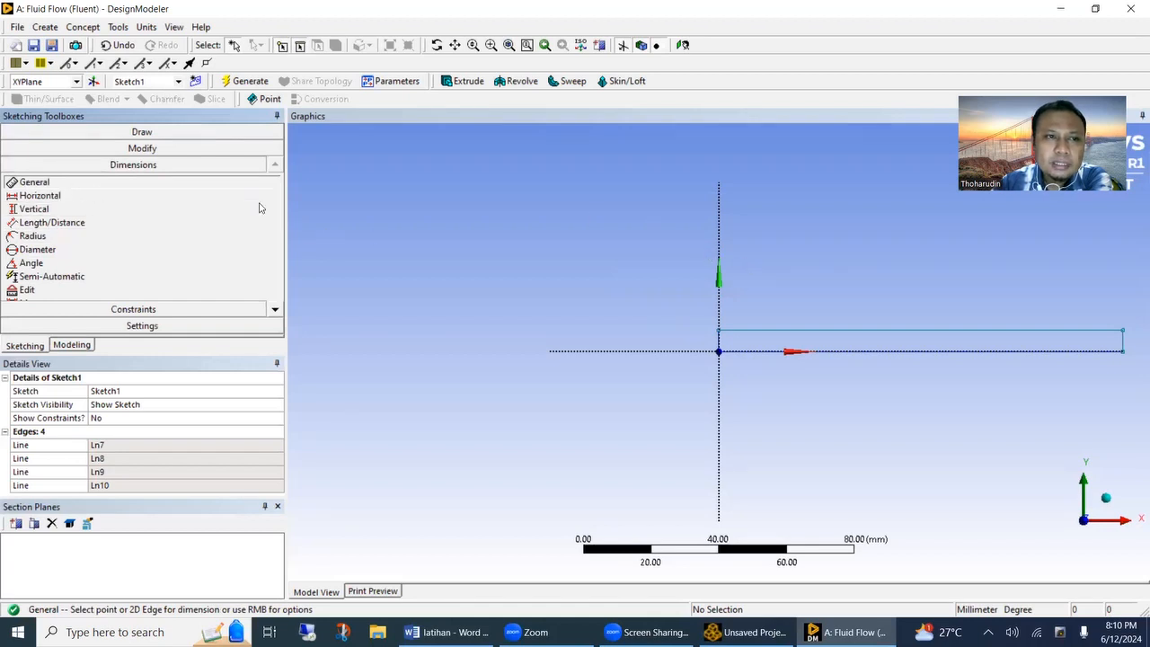
click(827, 332)
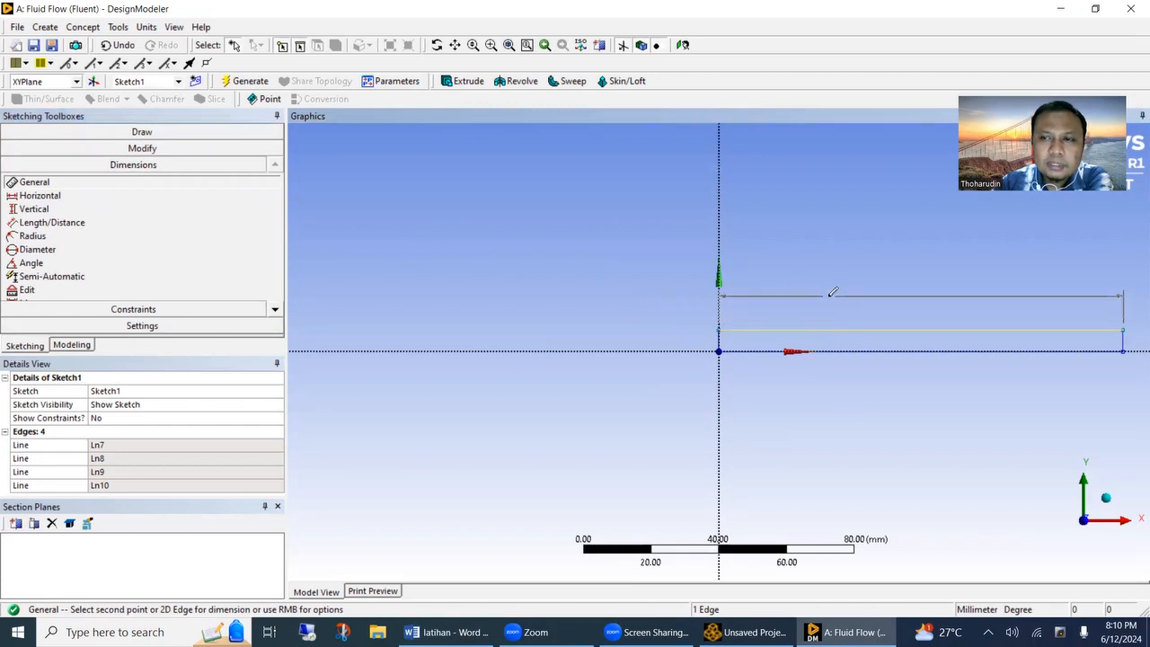
click(832, 298)
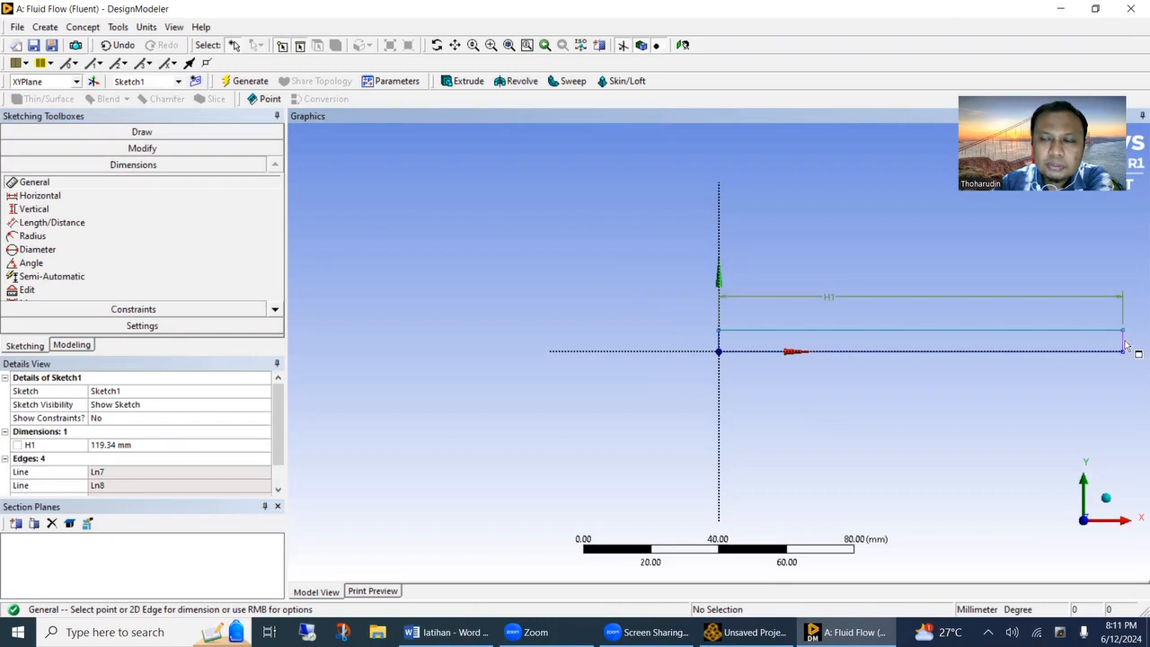
click(1125, 344)
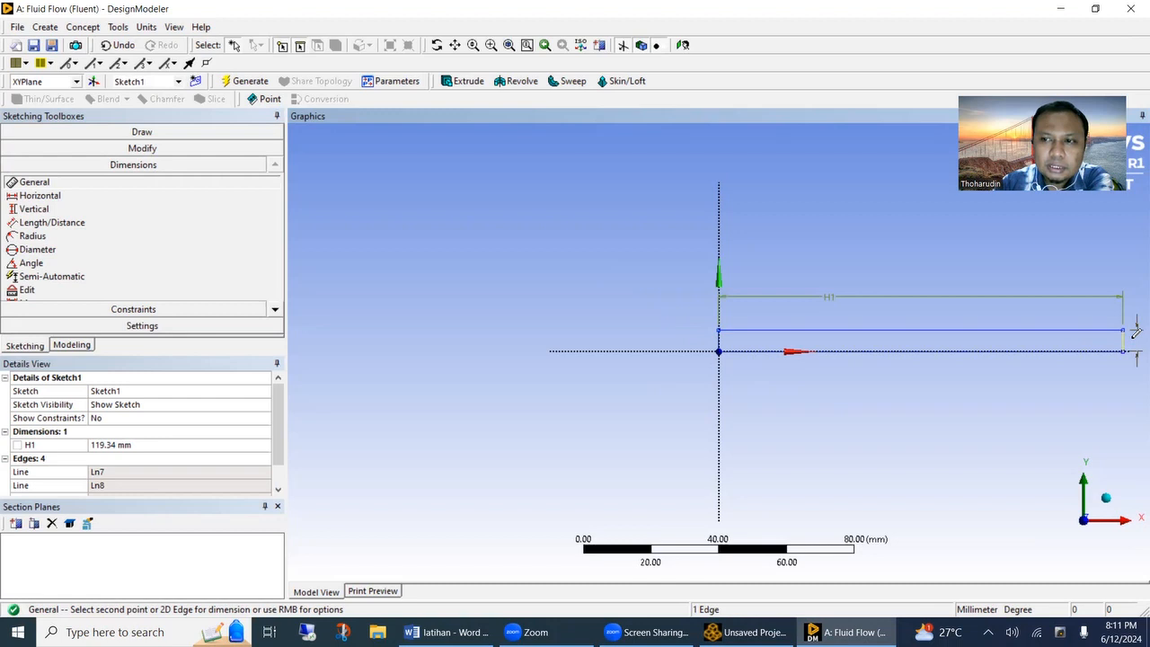
click(1136, 333)
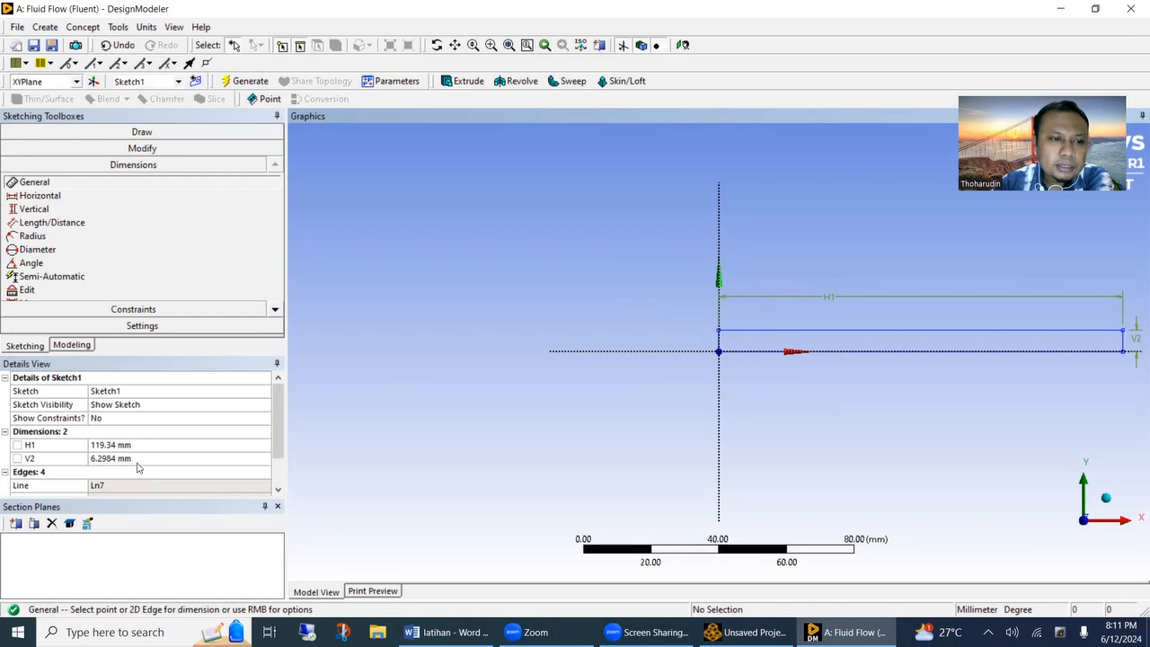
Step: Set the rectangle's vertical height to 18 mm
click(138, 460)
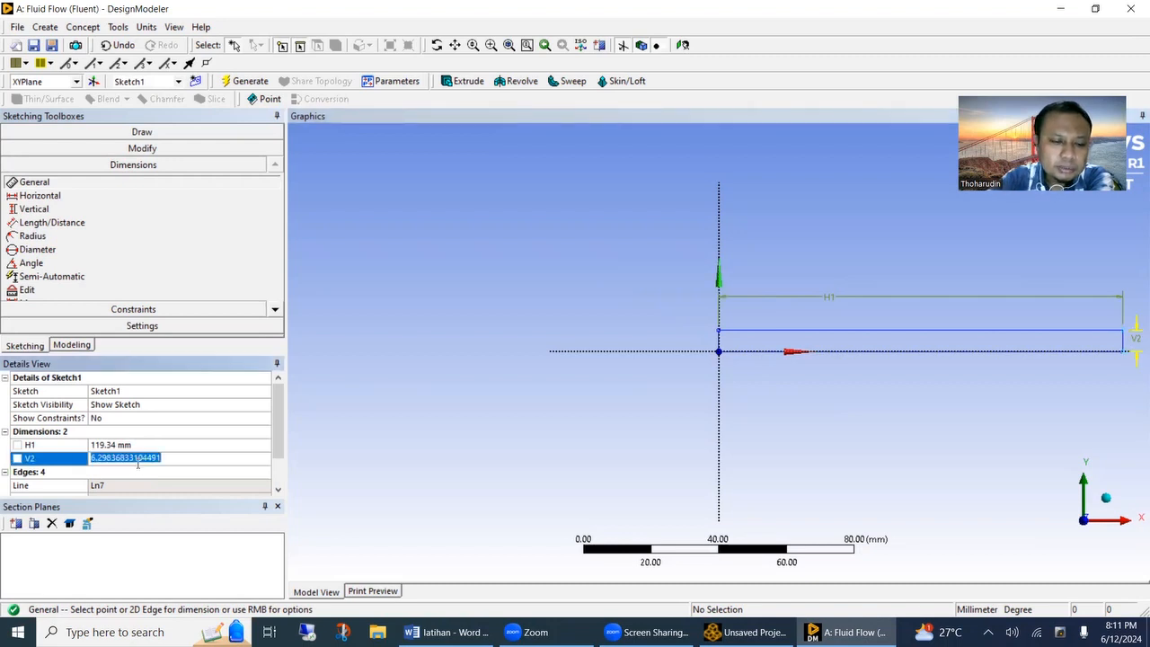
text(1)
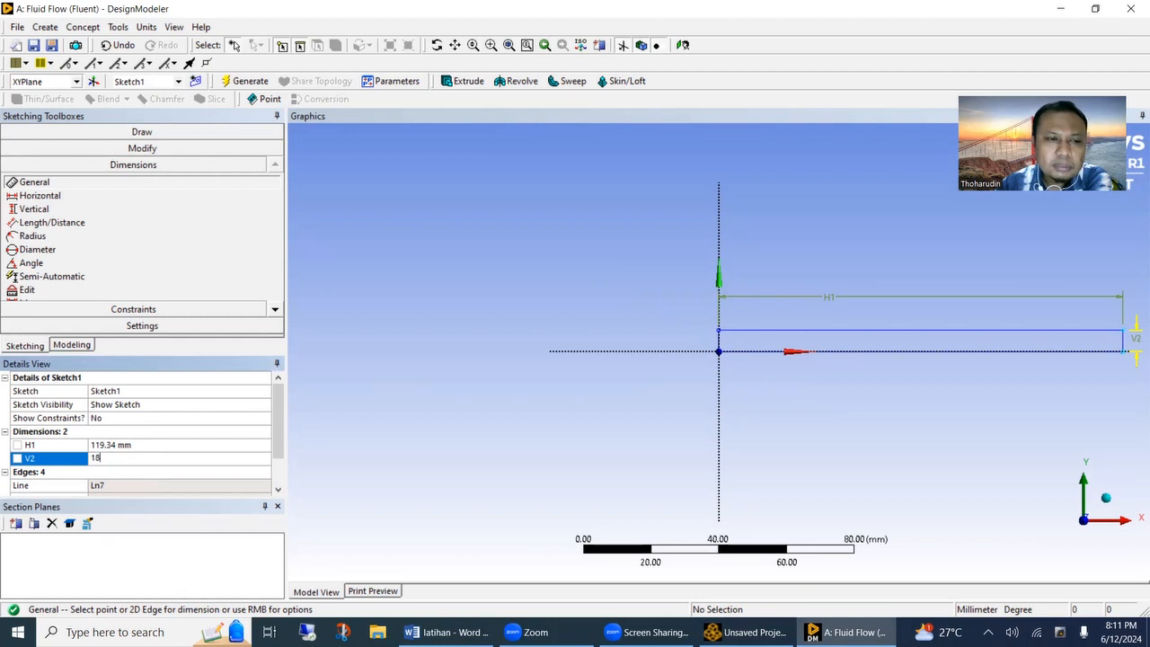
text(8)
key(Return)
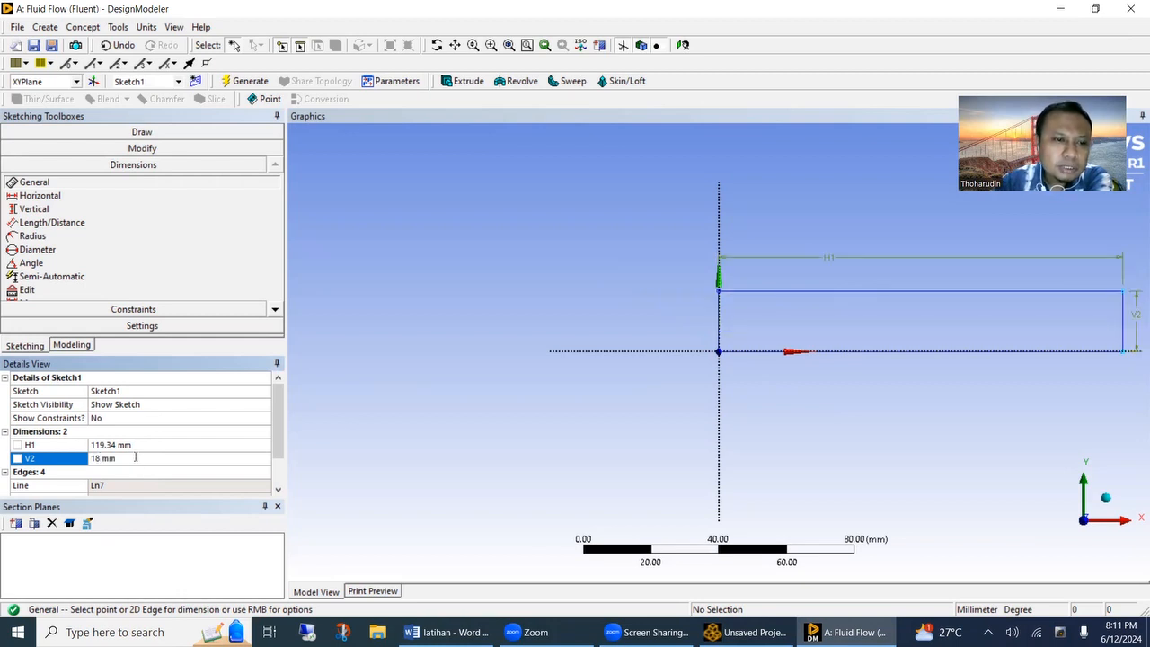
Step: Set the rectangle's horizontal length to 500 mm
click(140, 445)
text(500)
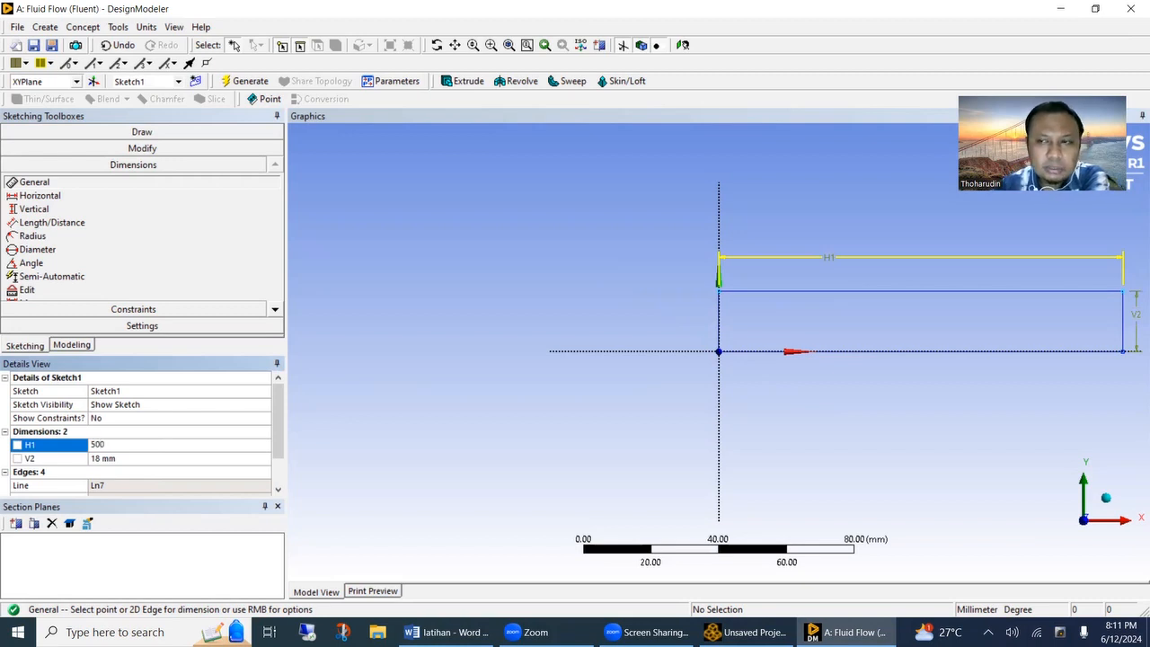
key(Return)
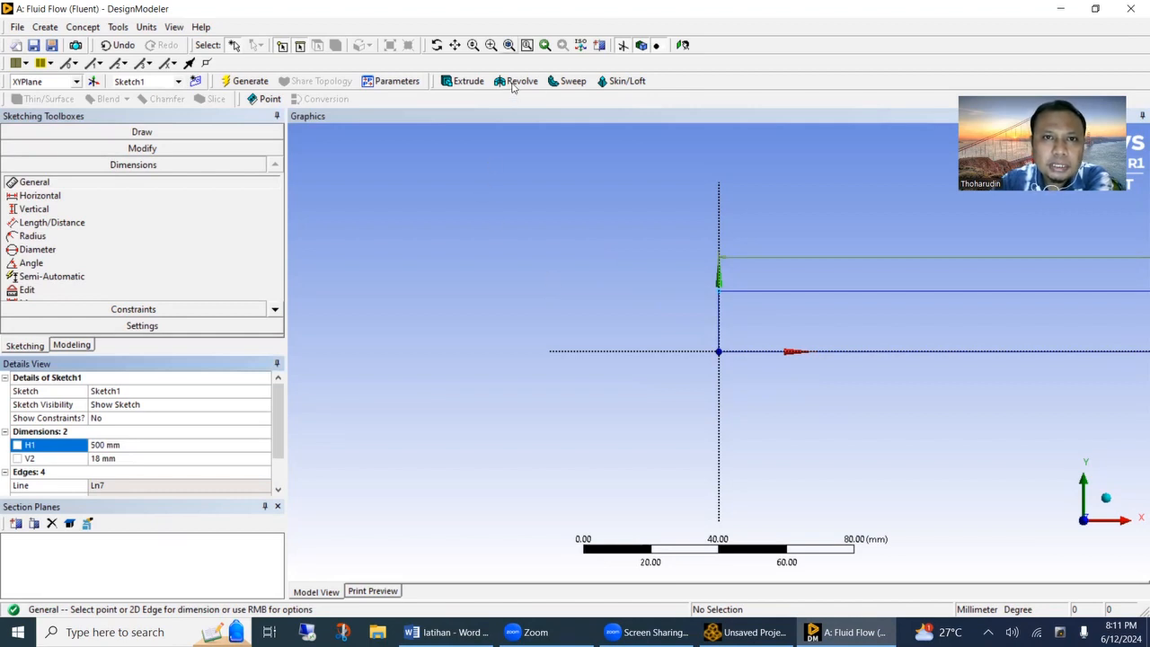
click(509, 45)
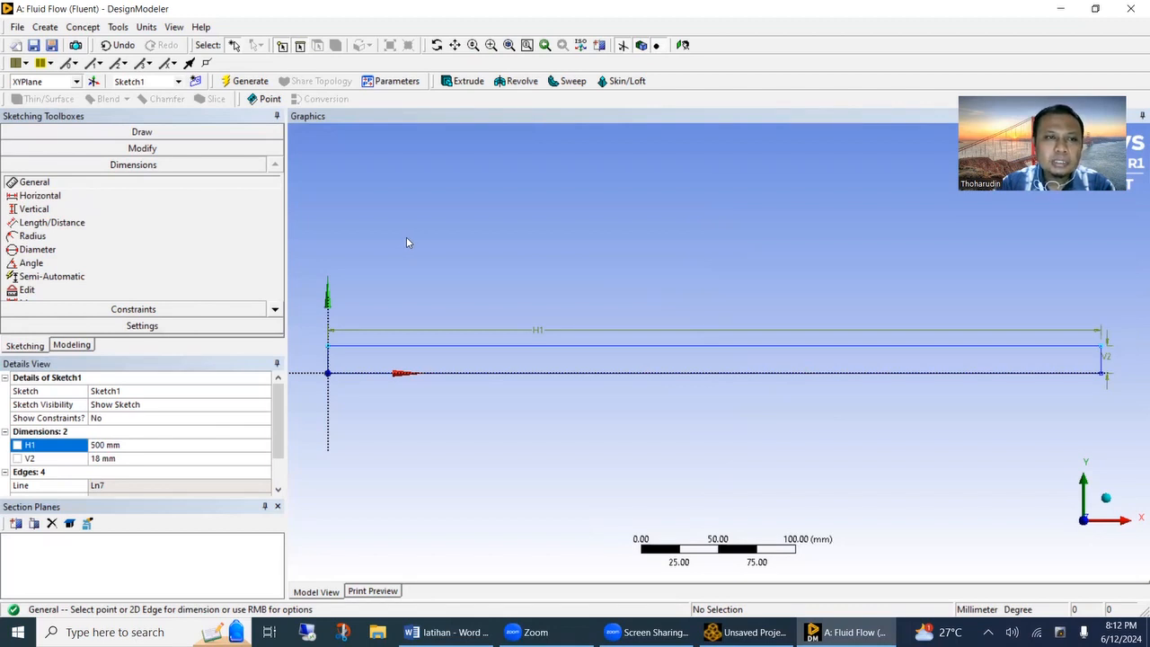
click(331, 364)
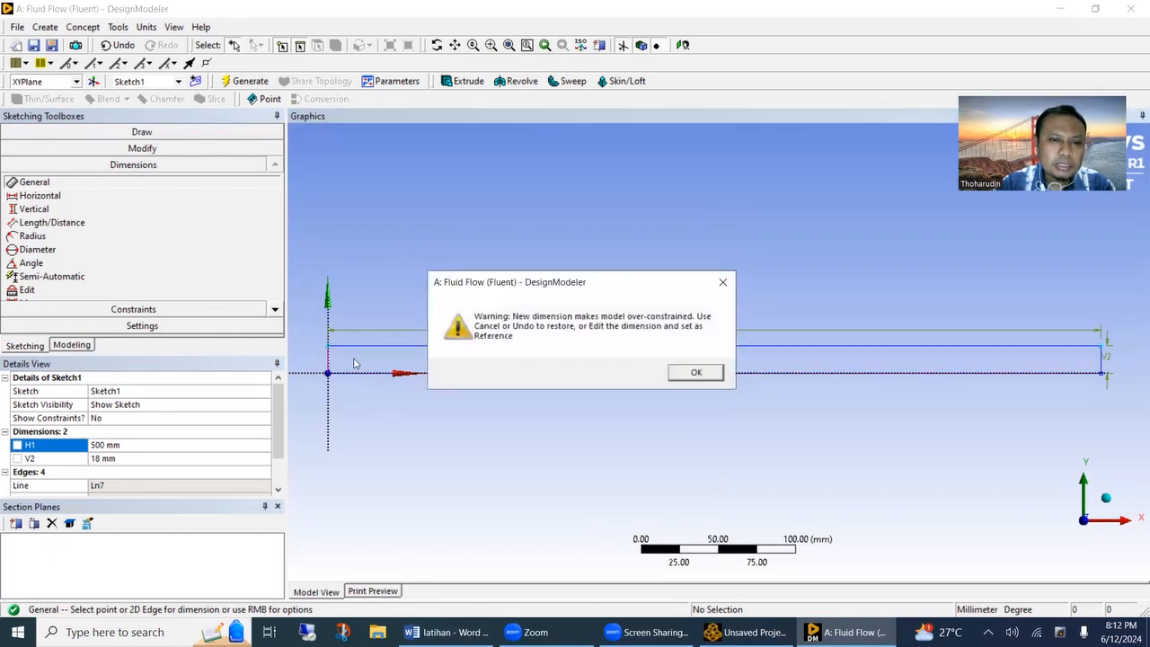
click(683, 375)
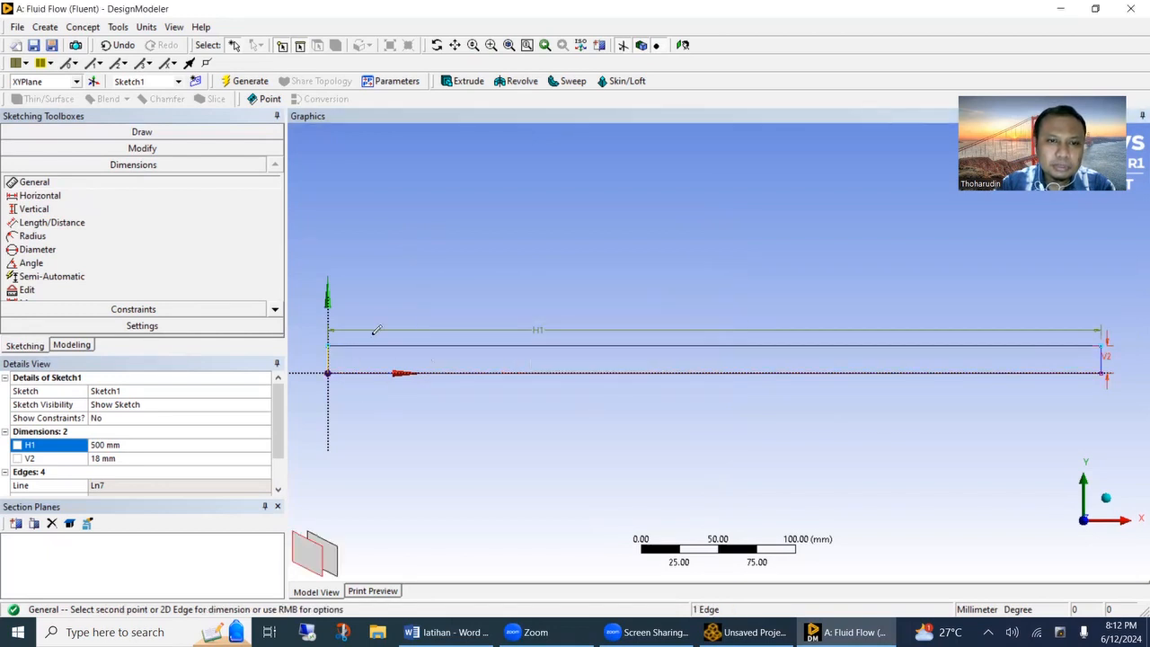
click(386, 310)
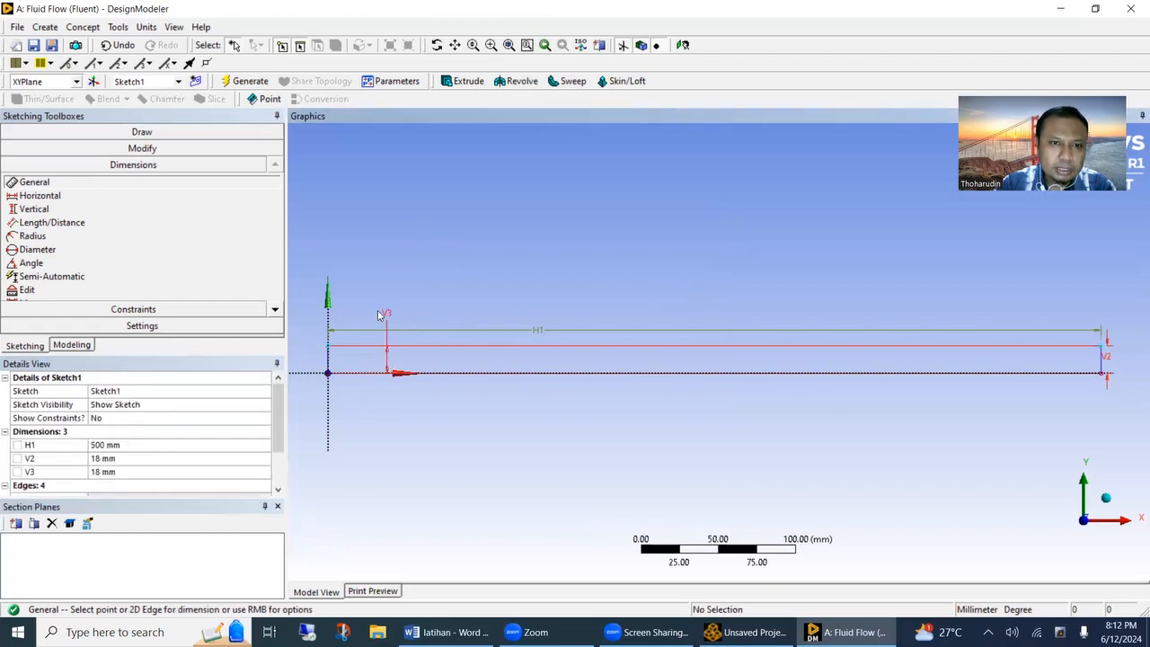
click(387, 314)
click(387, 314)
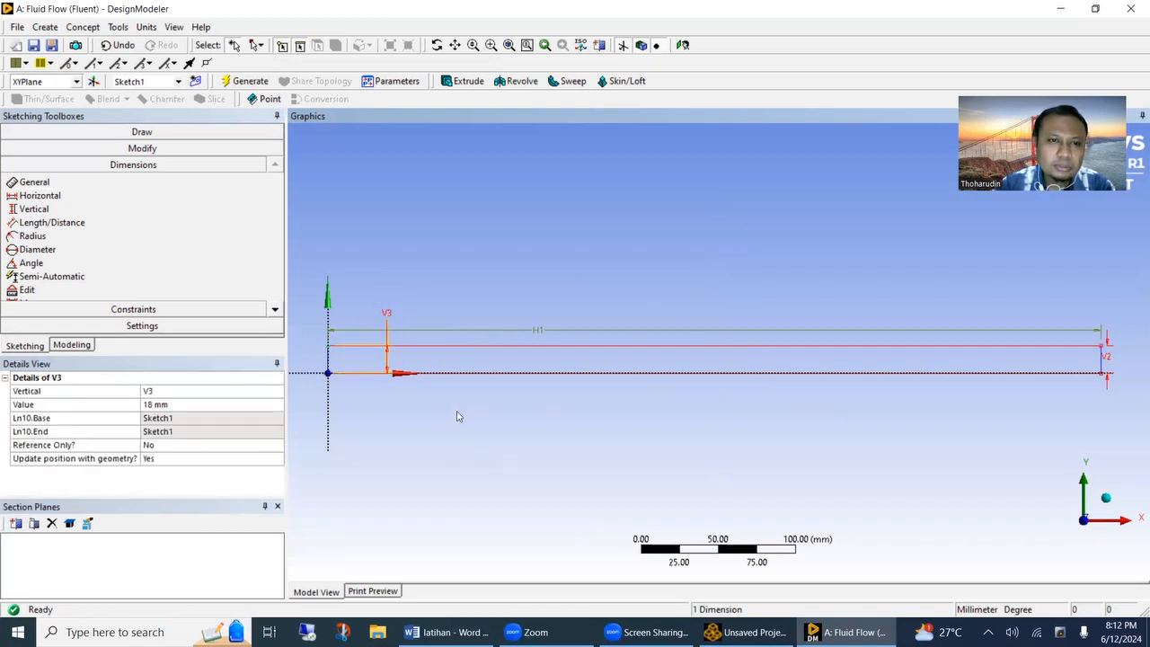
key(Delete)
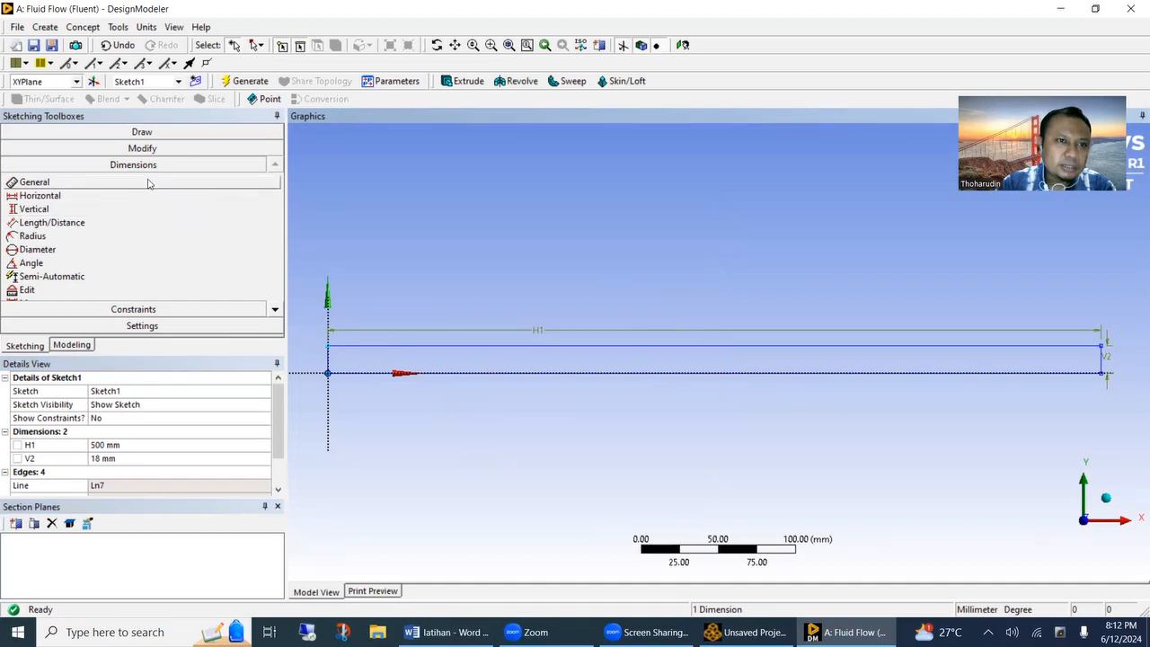
Step: Replace the rectangle's edge on the Y axis with three stacked vertical lines, about 4, 7 and 7 mm long from the origin upward
click(329, 361)
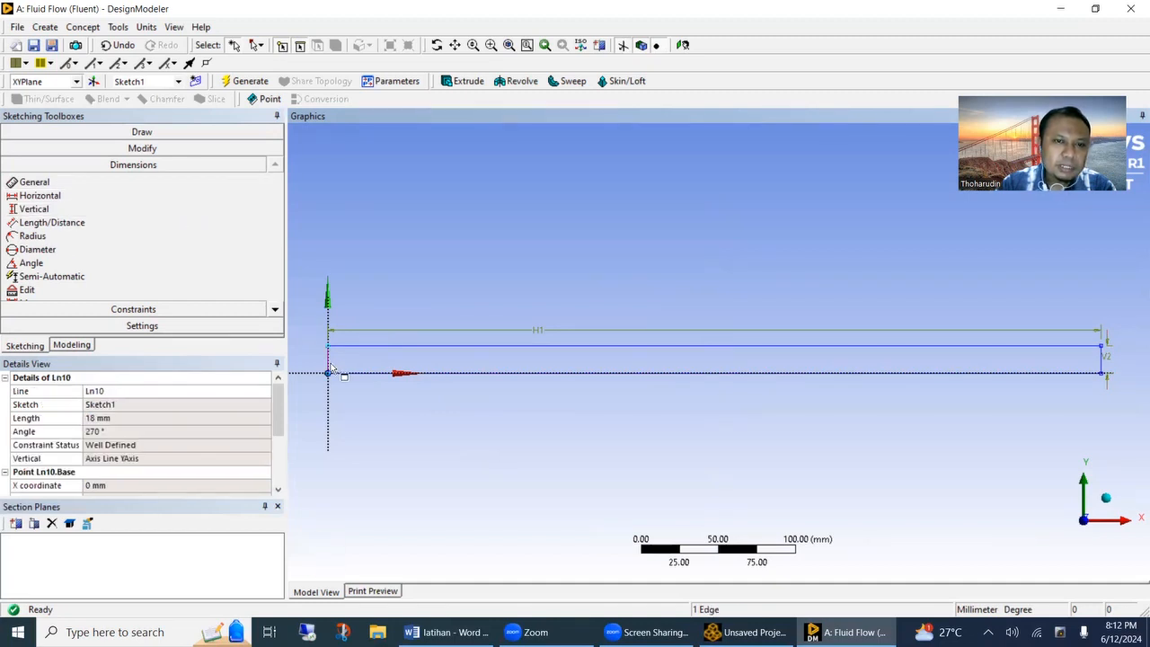
click(455, 269)
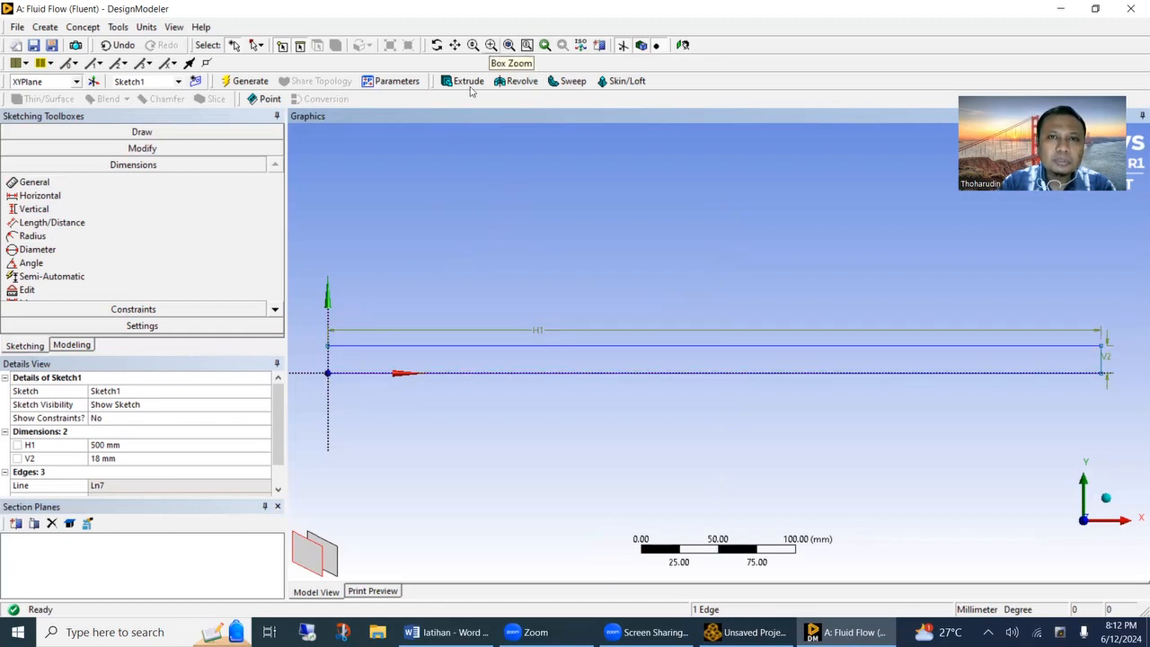
click(491, 45)
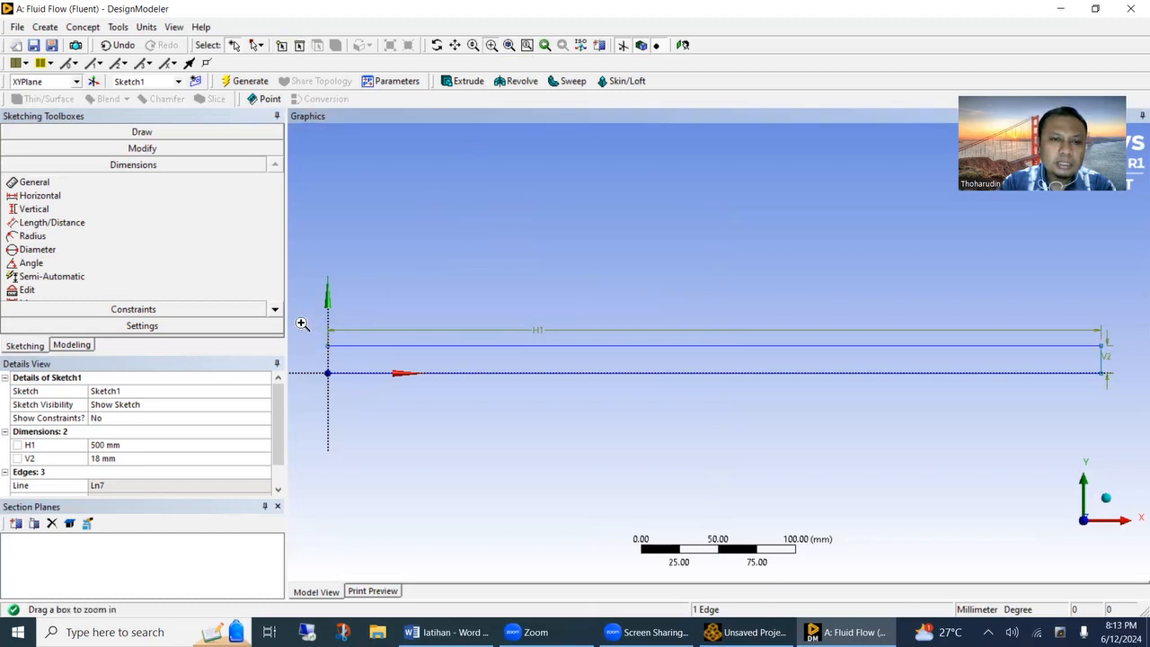
drag(302, 324, 362, 393)
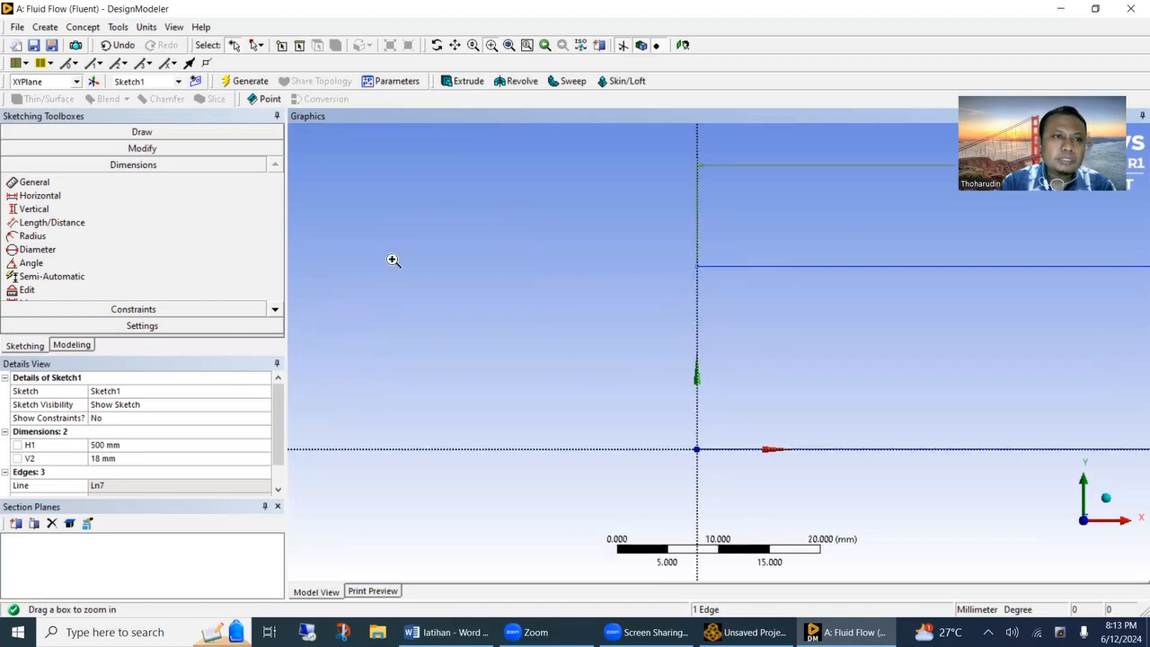
click(154, 132)
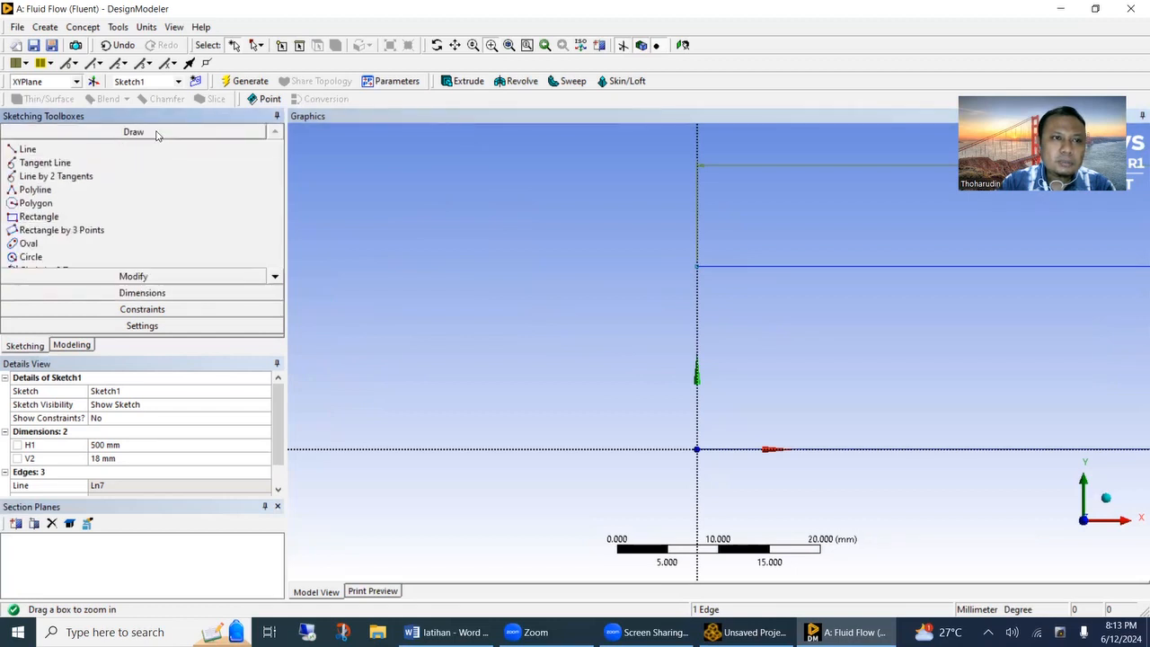
click(28, 150)
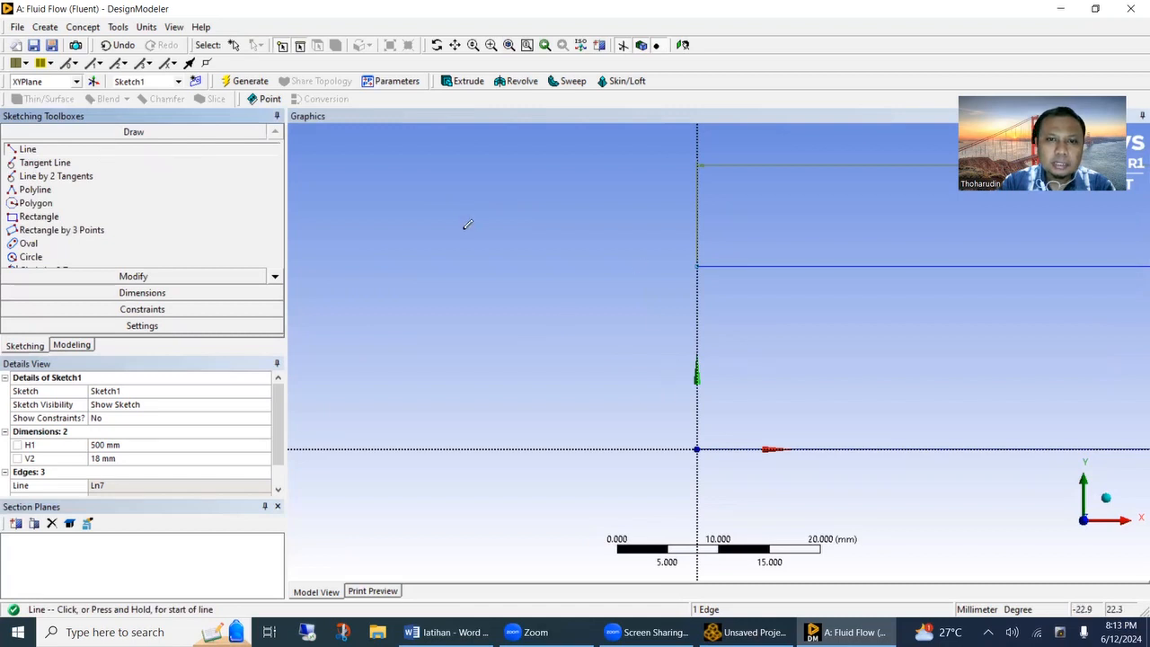
click(698, 449)
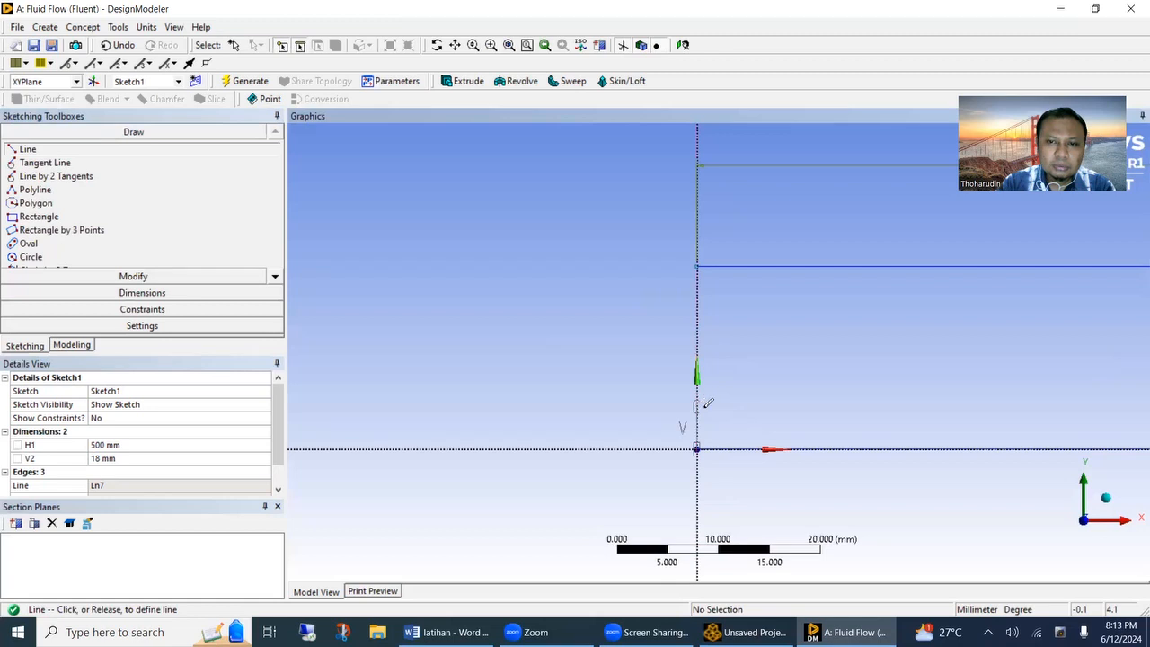
click(707, 405)
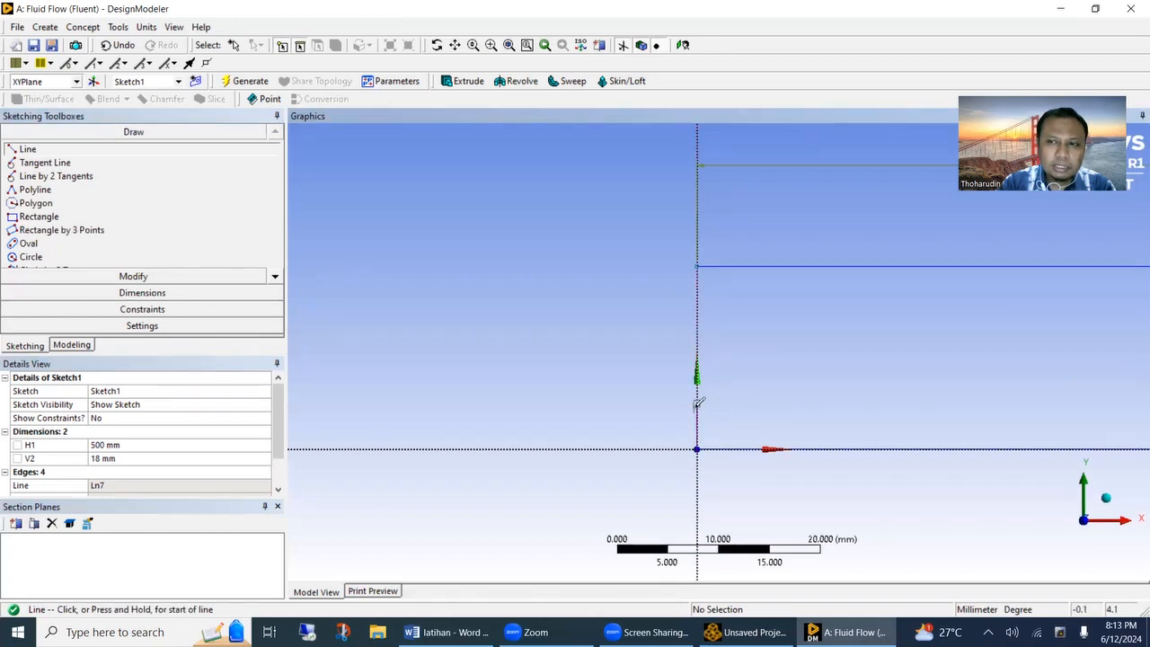
click(697, 405)
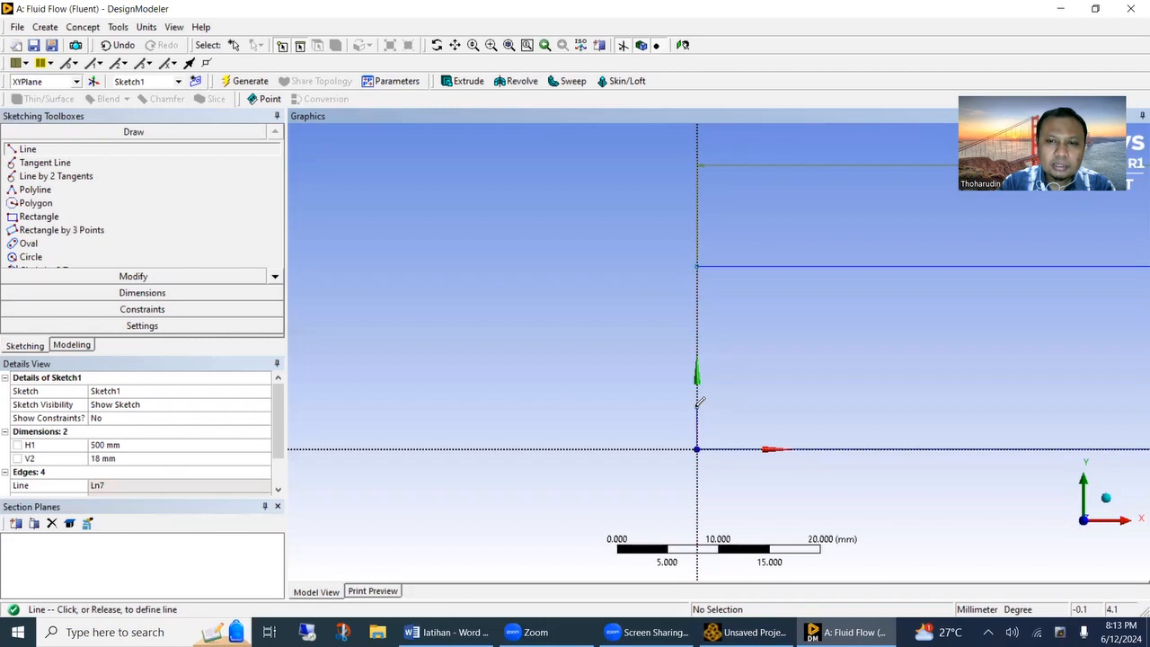
click(700, 329)
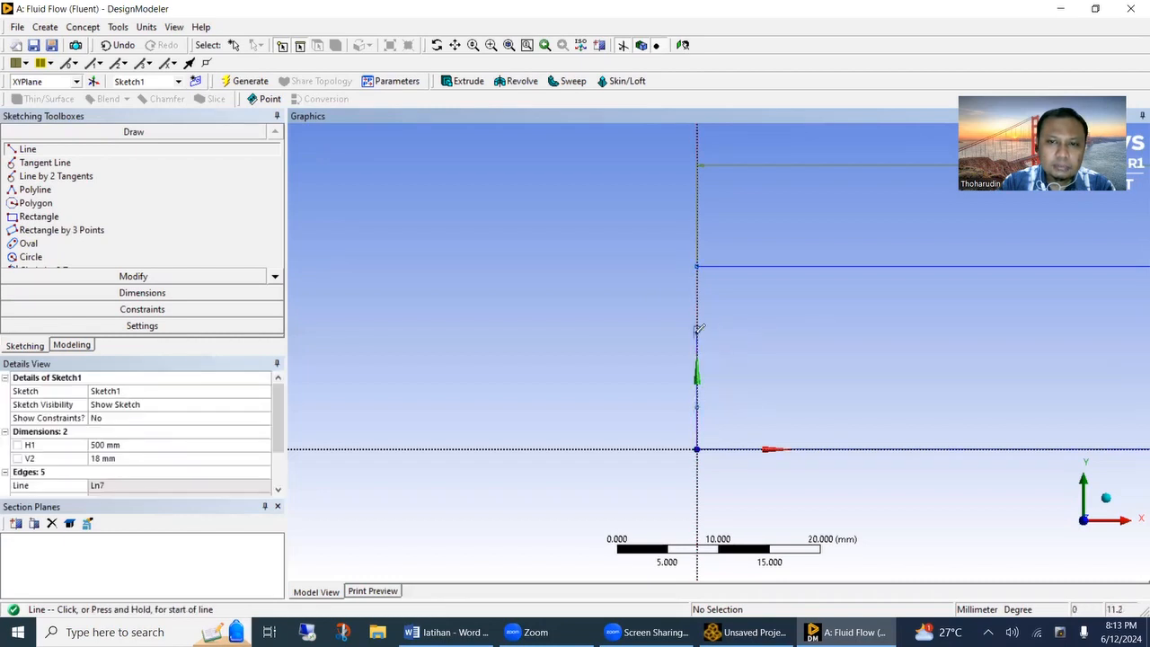
click(699, 329)
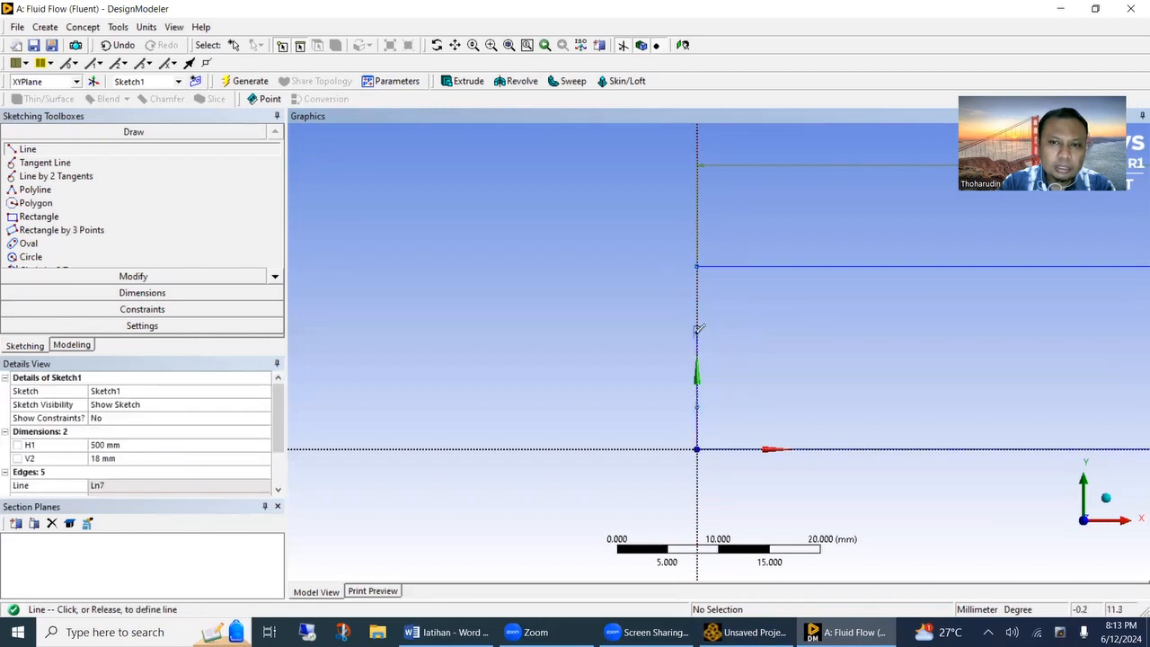
click(701, 266)
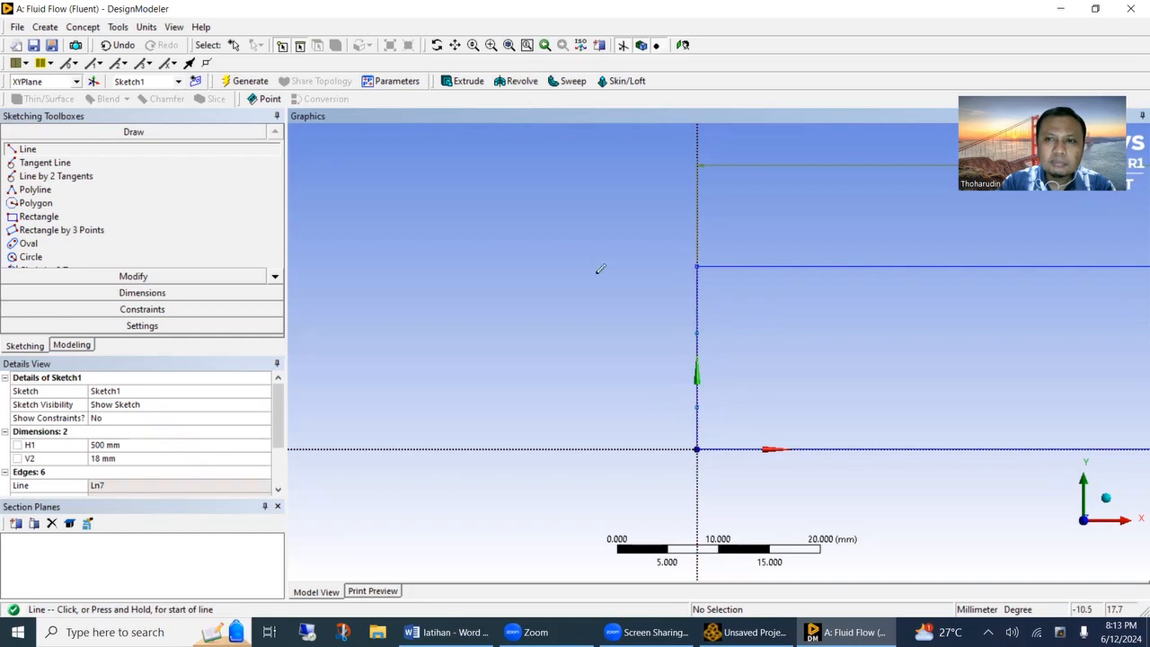
Step: Dimension the vertical lengths of the uppermost and lowest line segments on the Y axis
click(142, 292)
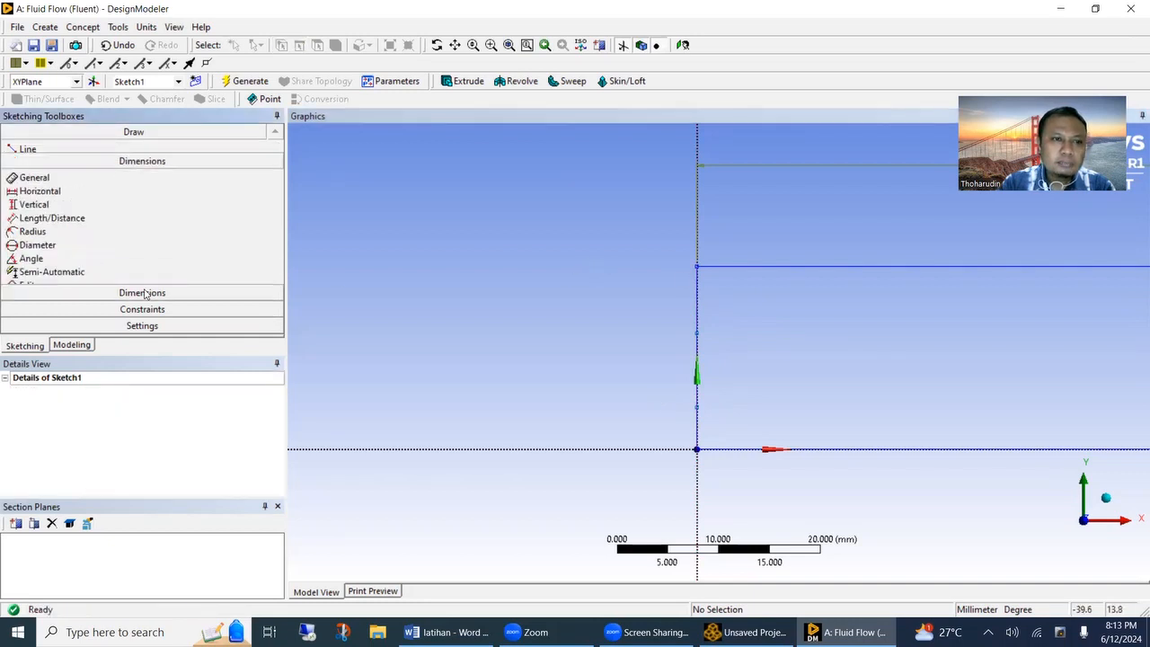
click(691, 290)
click(631, 311)
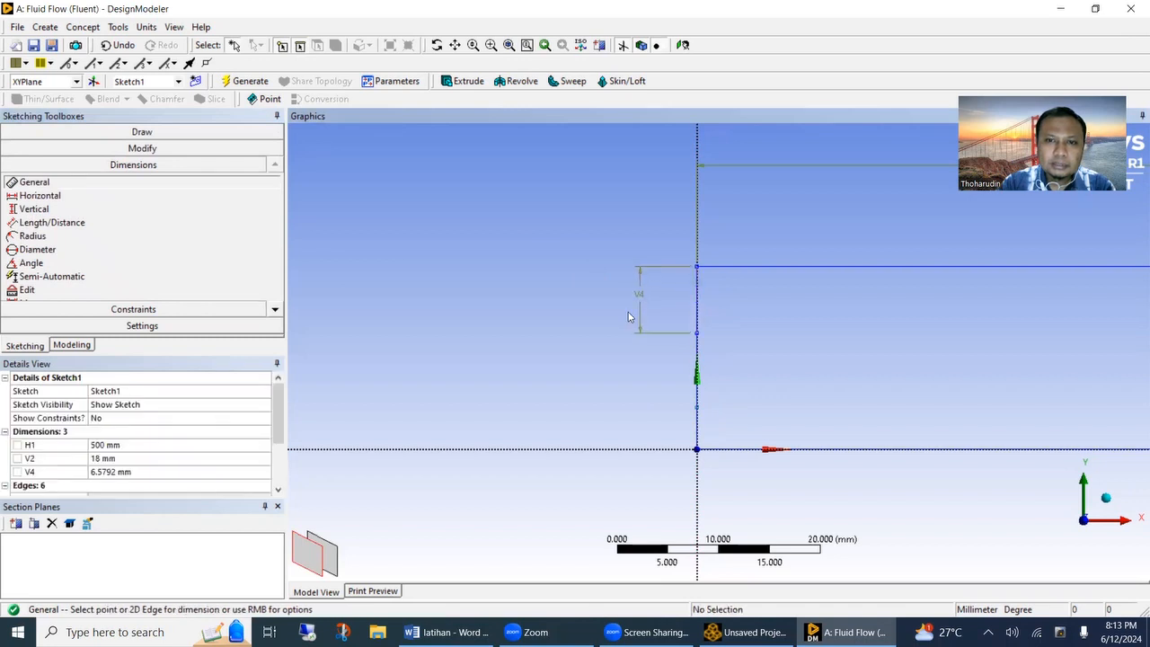
click(697, 420)
click(648, 418)
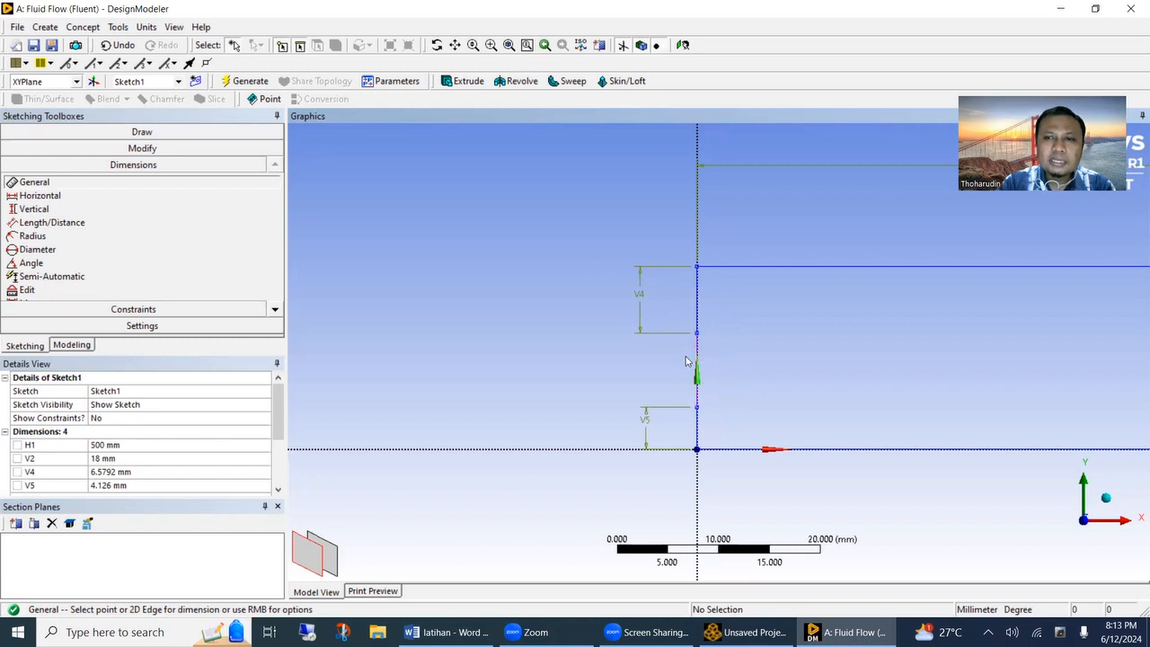
Step: Set both the uppermost and lowest inlet segment lengths to 6 mm
click(162, 472)
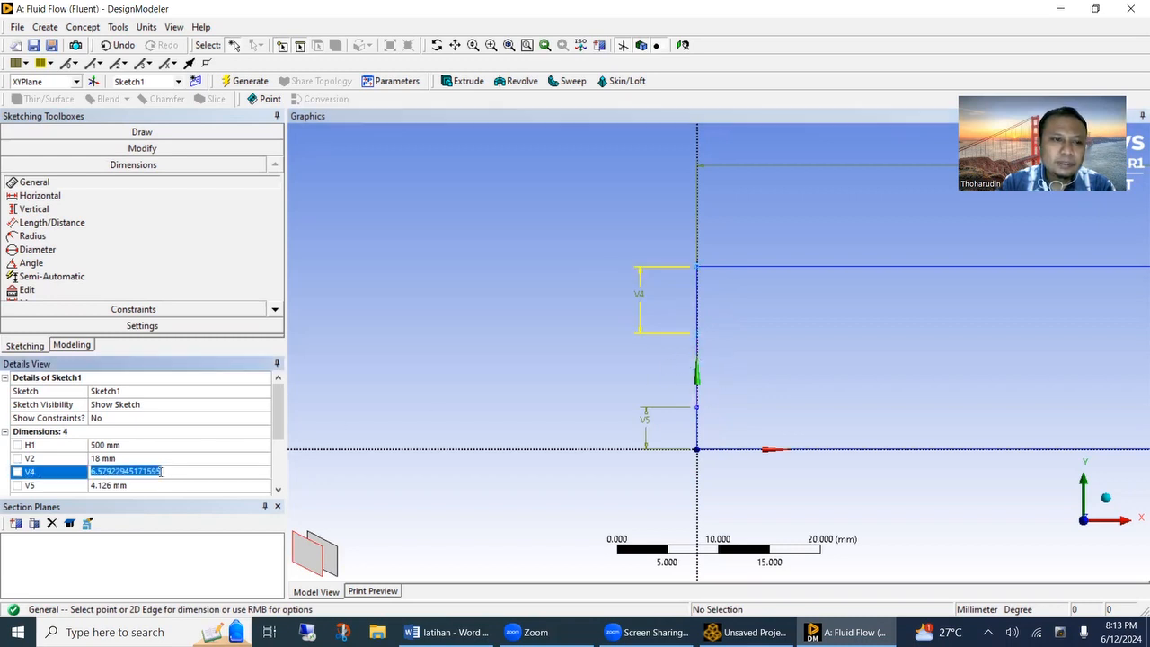
text(6)
key(Return)
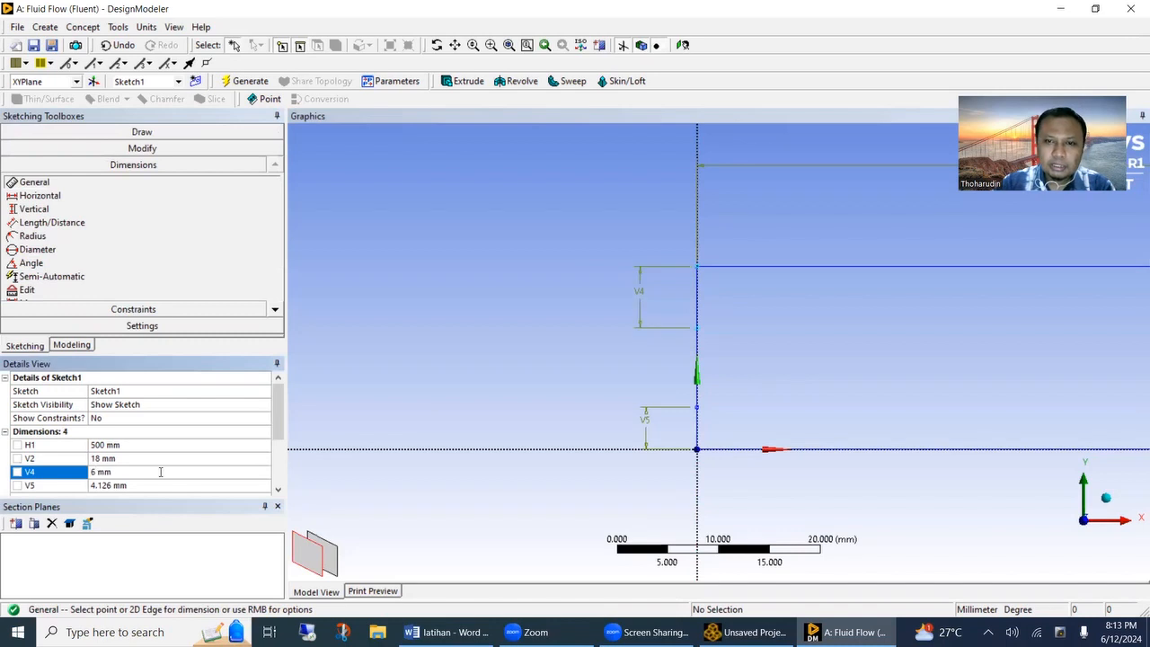
click(159, 485)
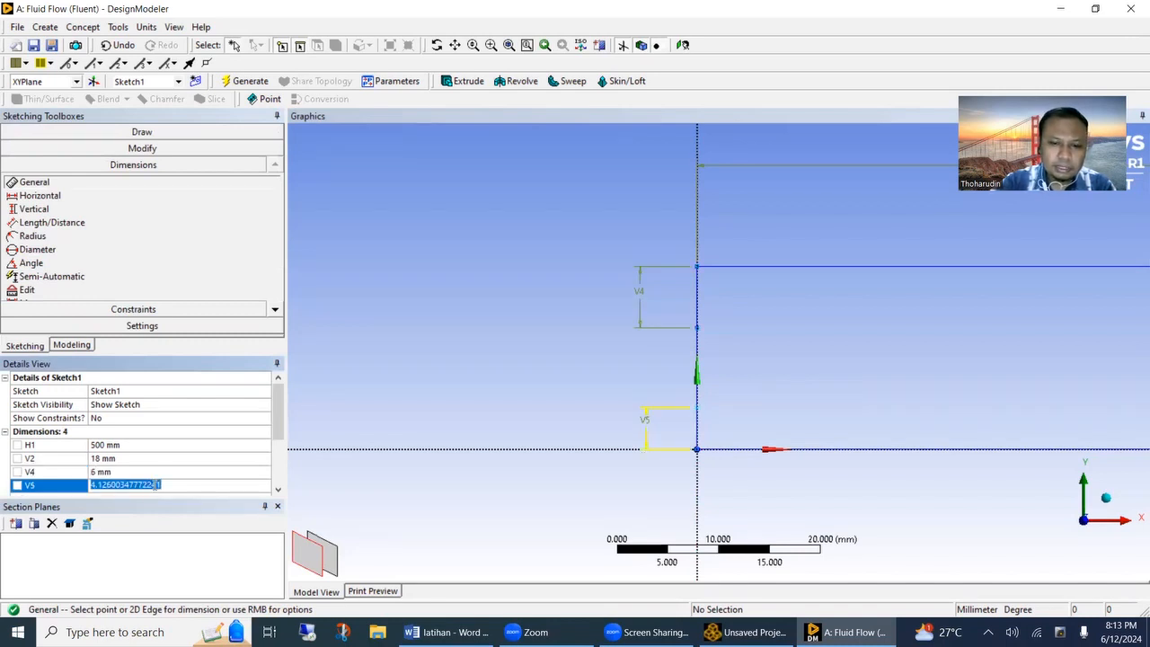
text(6)
key(Return)
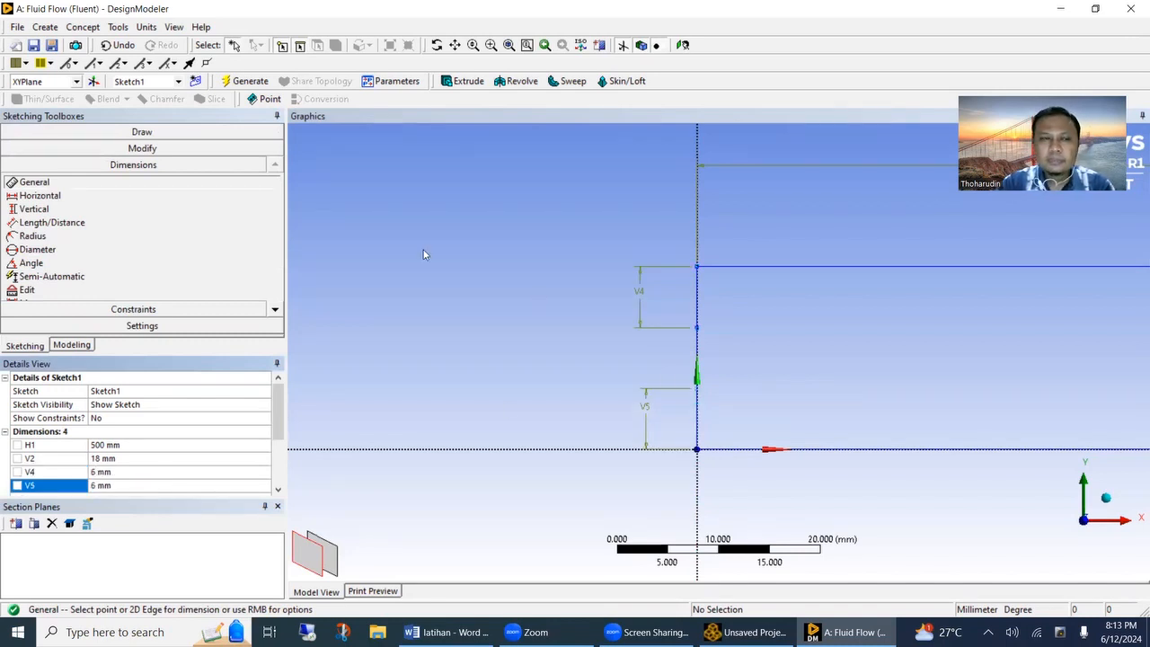
Step: Generate a surface from Sketch1 on the XY plane with Surfaces From Sketches, using Add Material and 0 mm thickness
scroll(523, 286, down, 10)
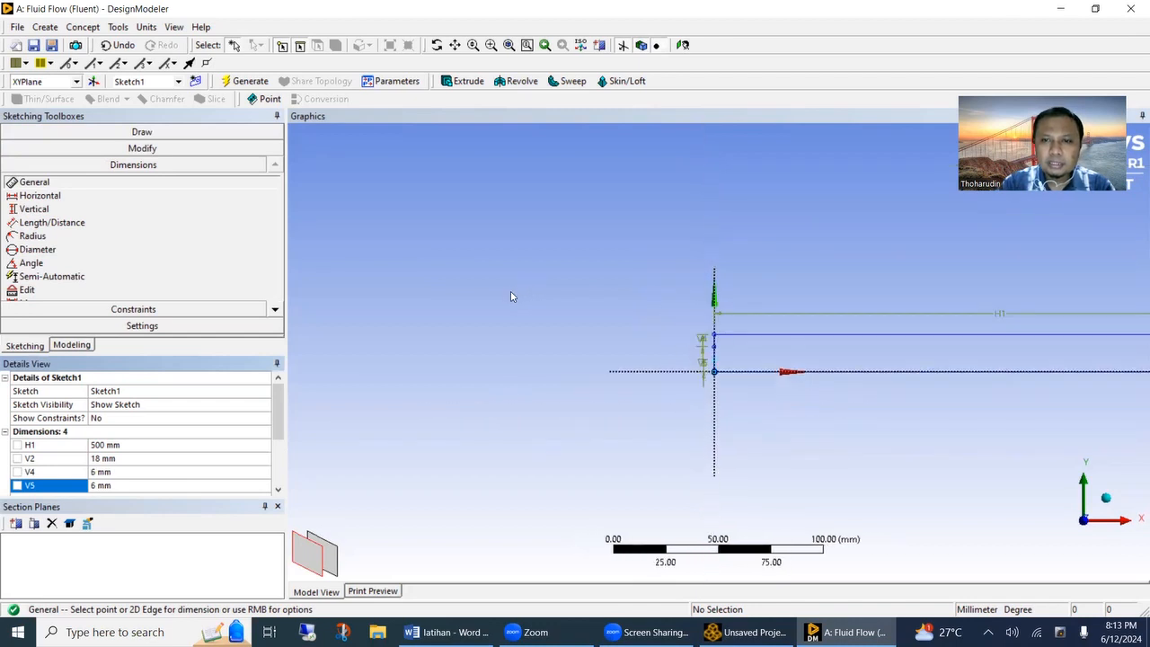
scroll(1061, 321, up, 1)
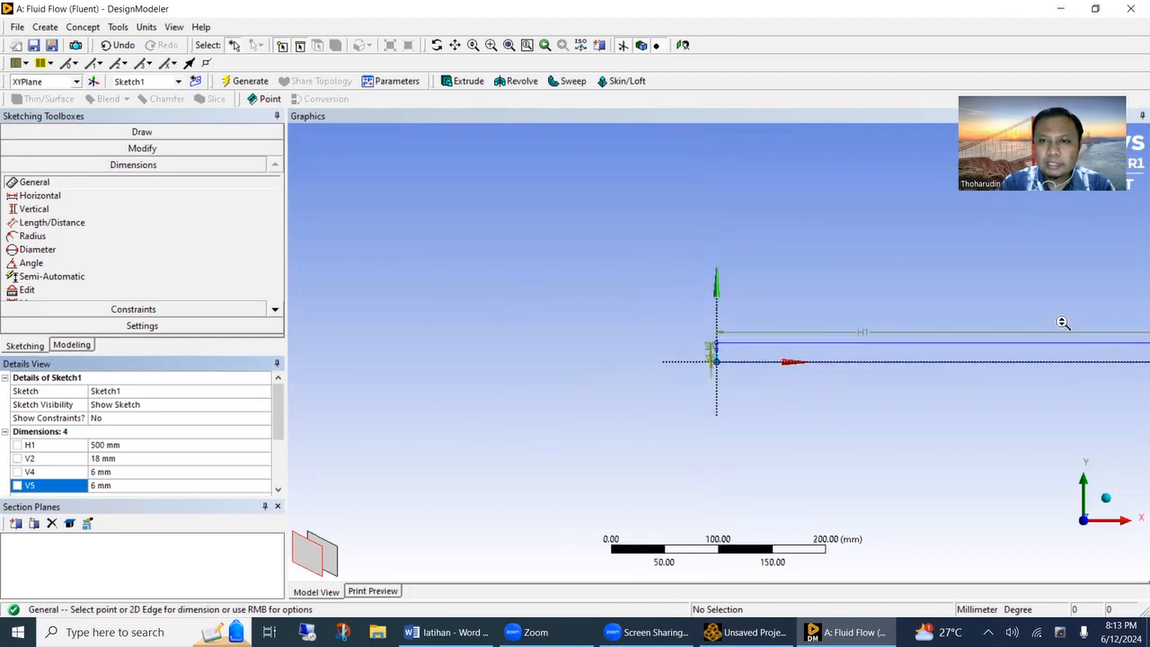
scroll(593, 282, up, 1)
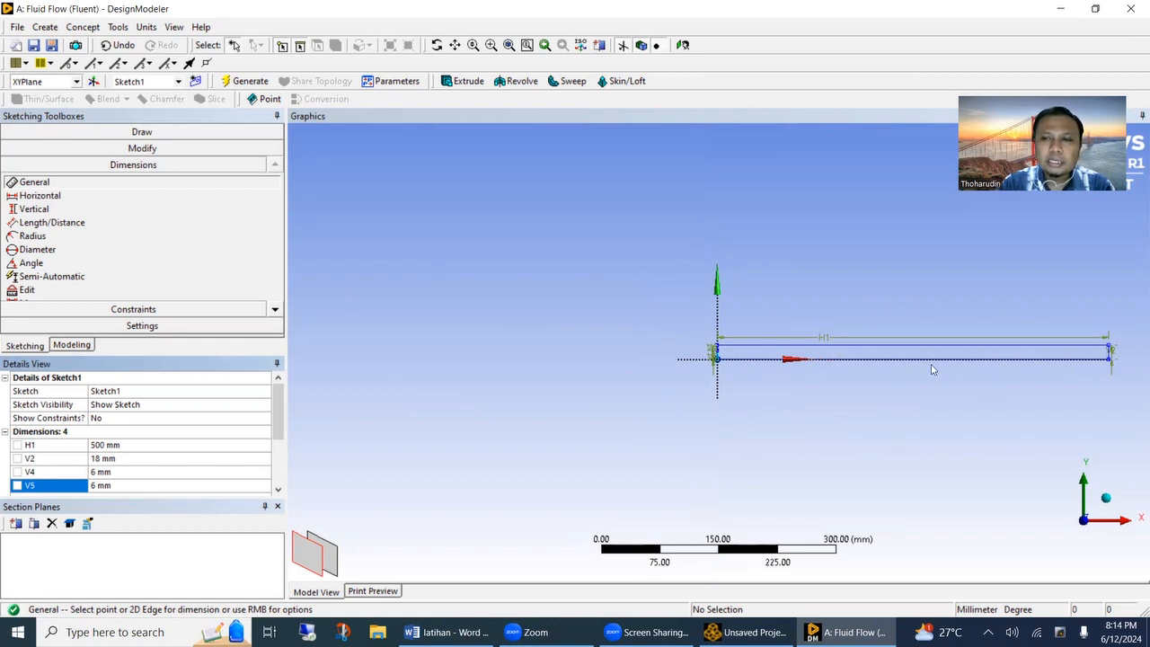
click(80, 349)
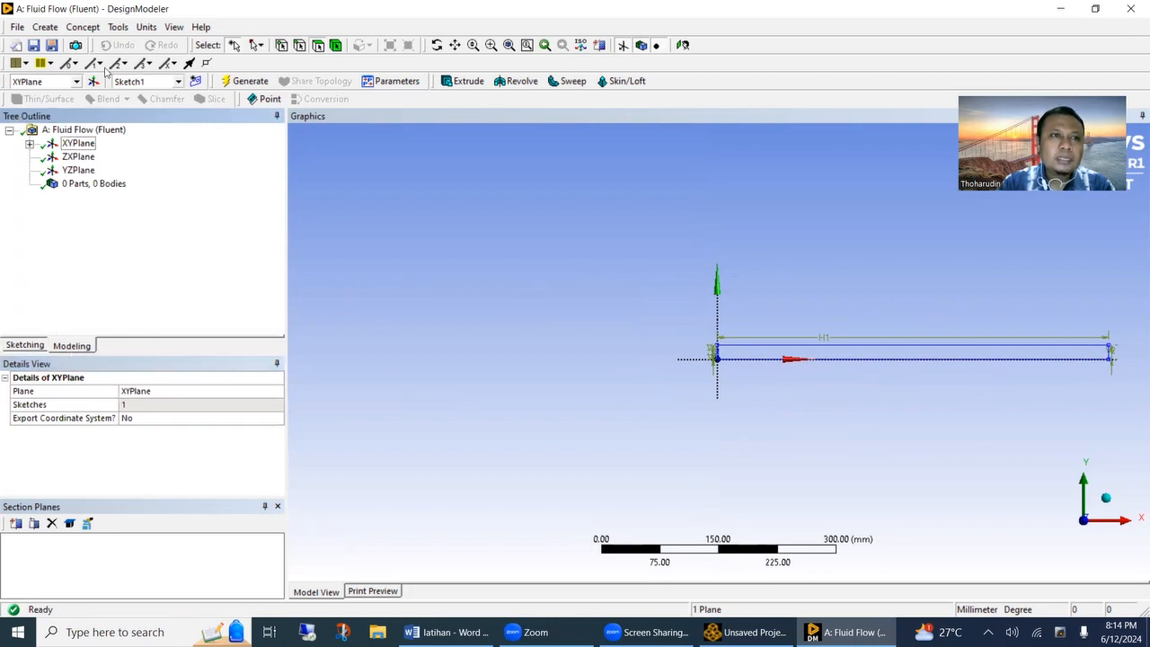
click(85, 29)
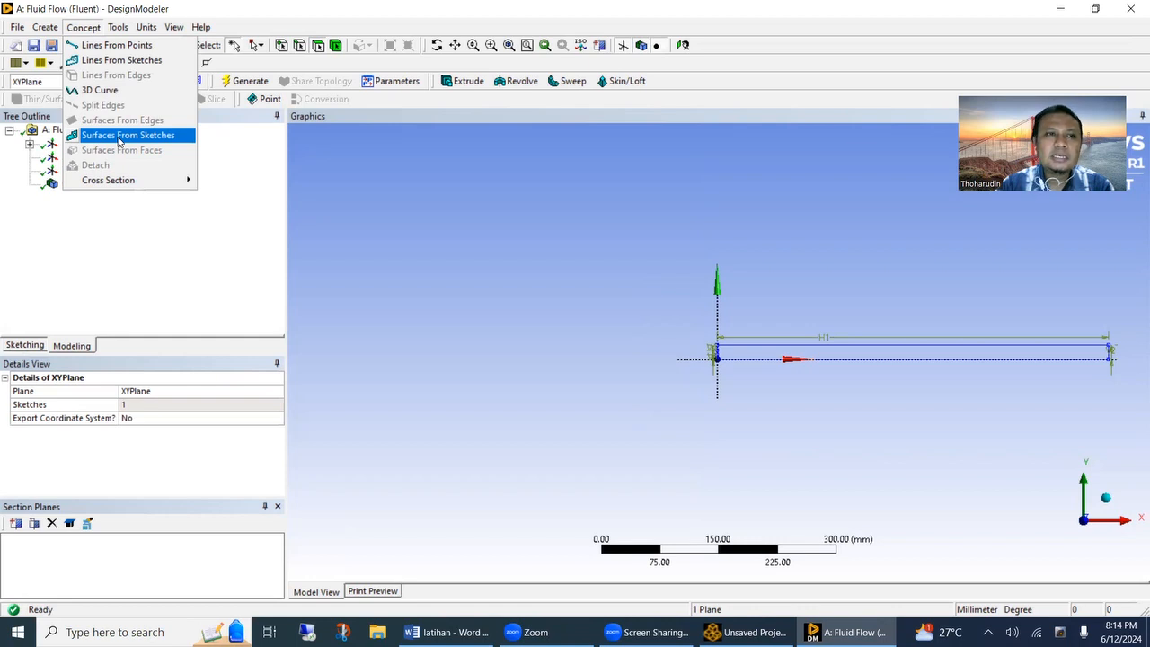
click(118, 139)
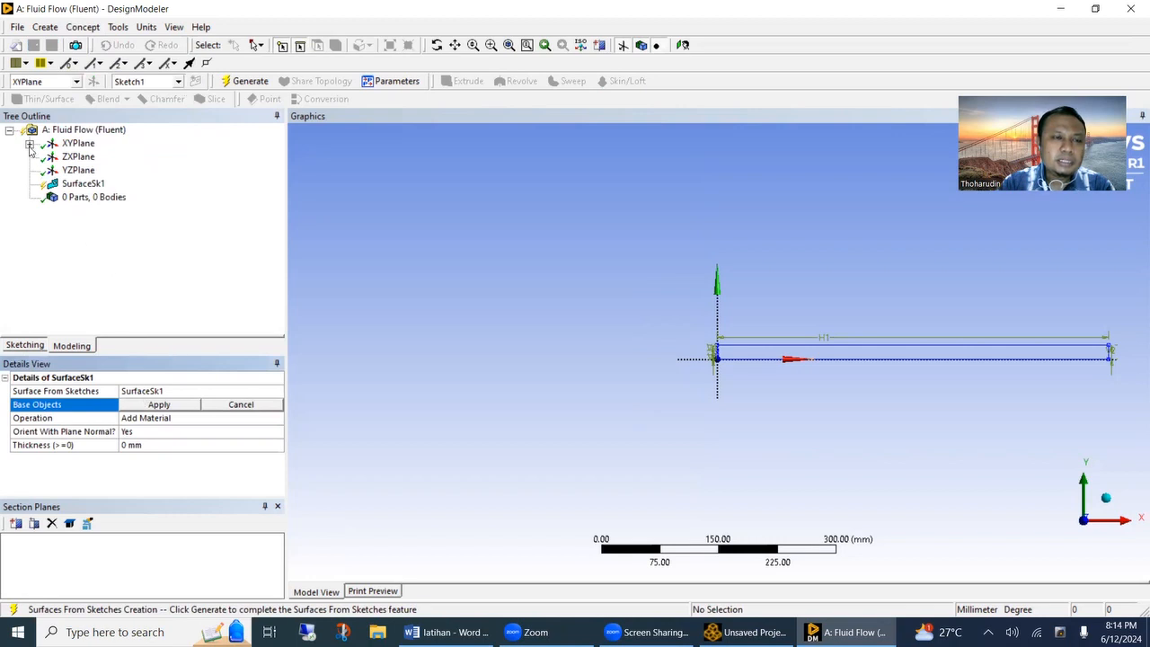
click(29, 145)
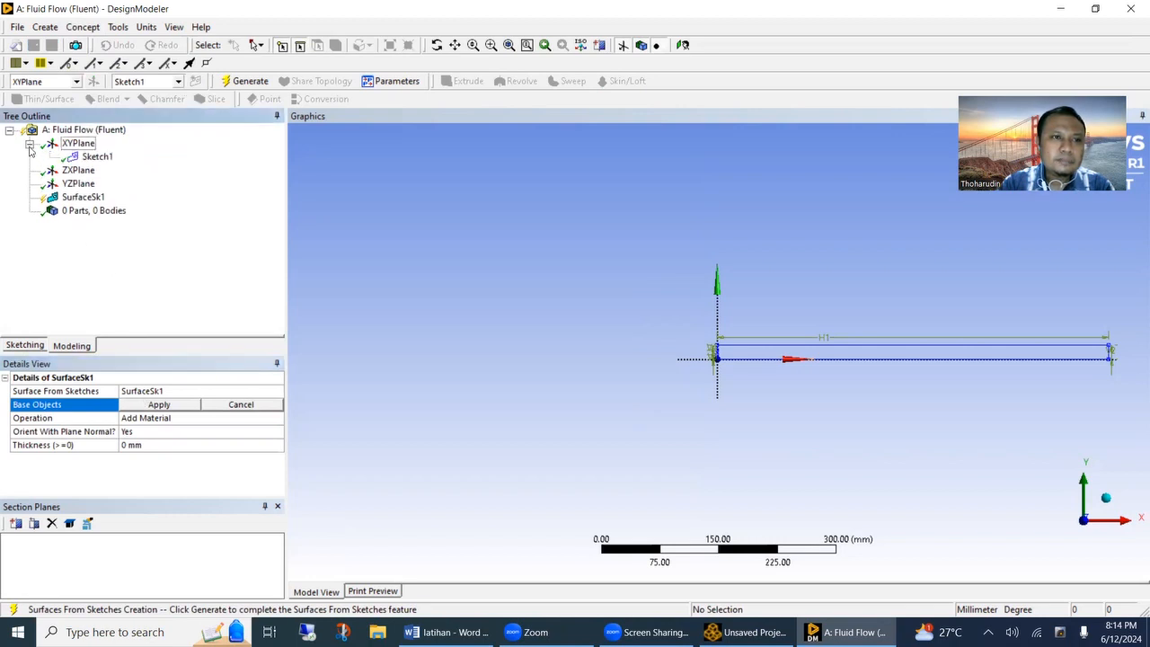
click(97, 157)
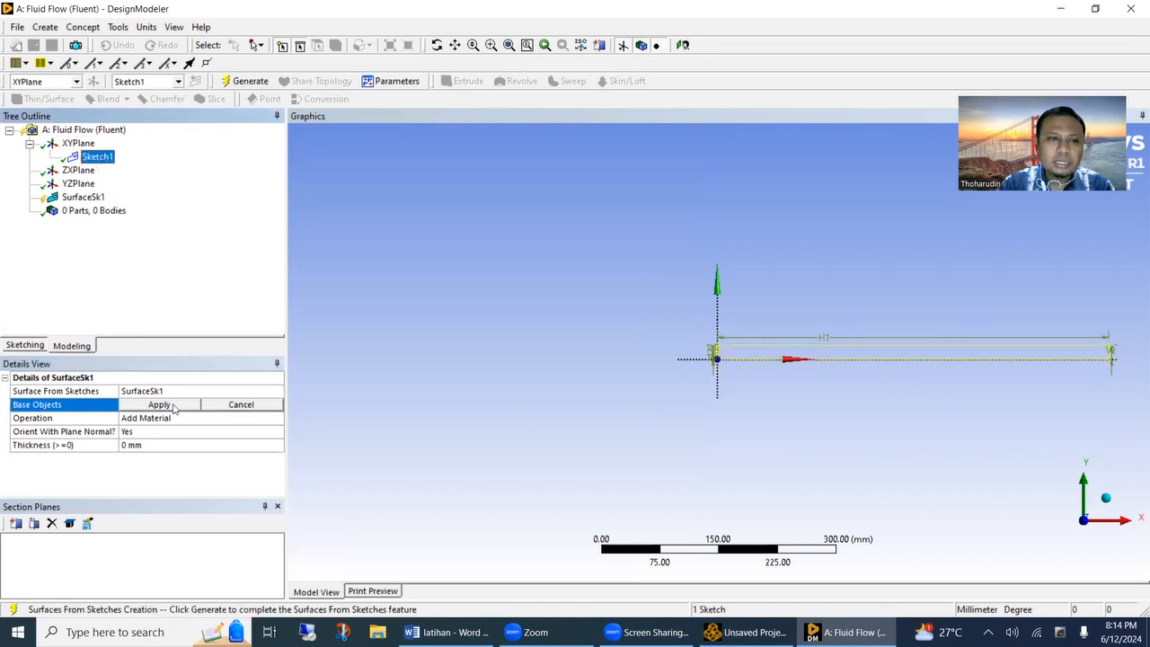
click(160, 405)
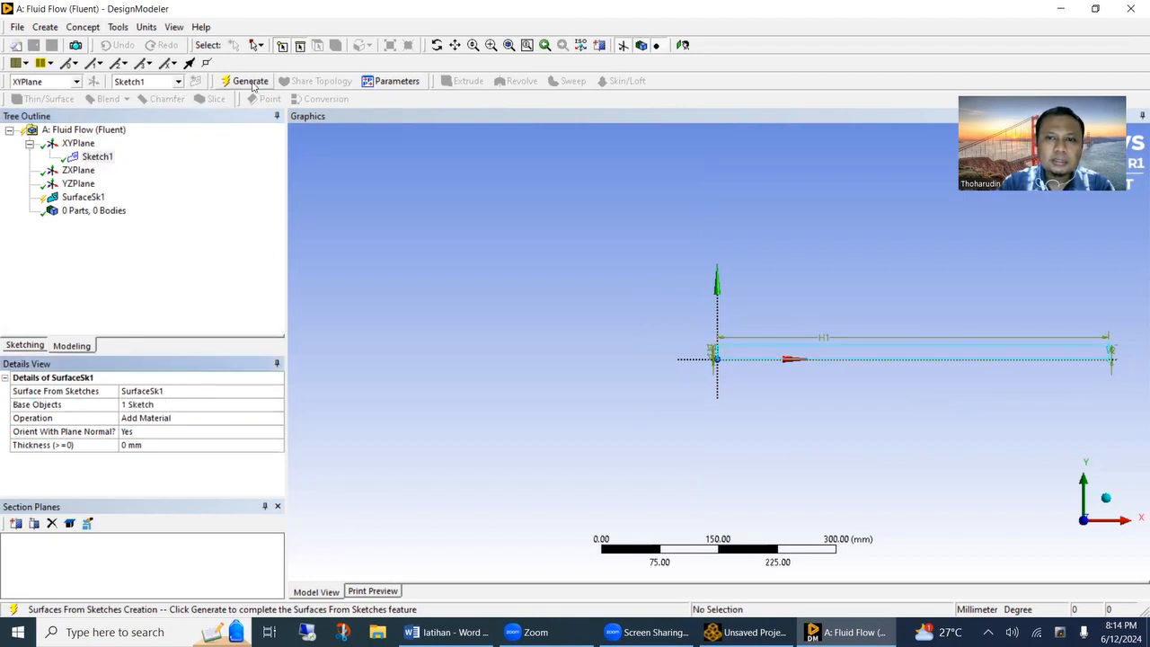
click(249, 82)
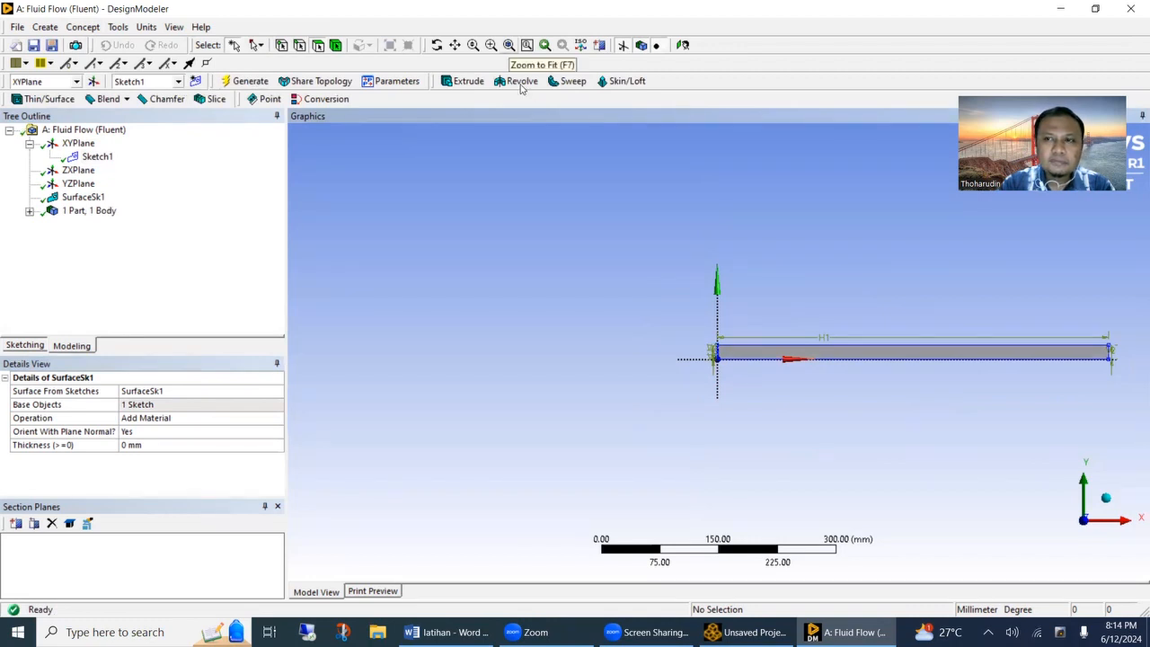
key(F7)
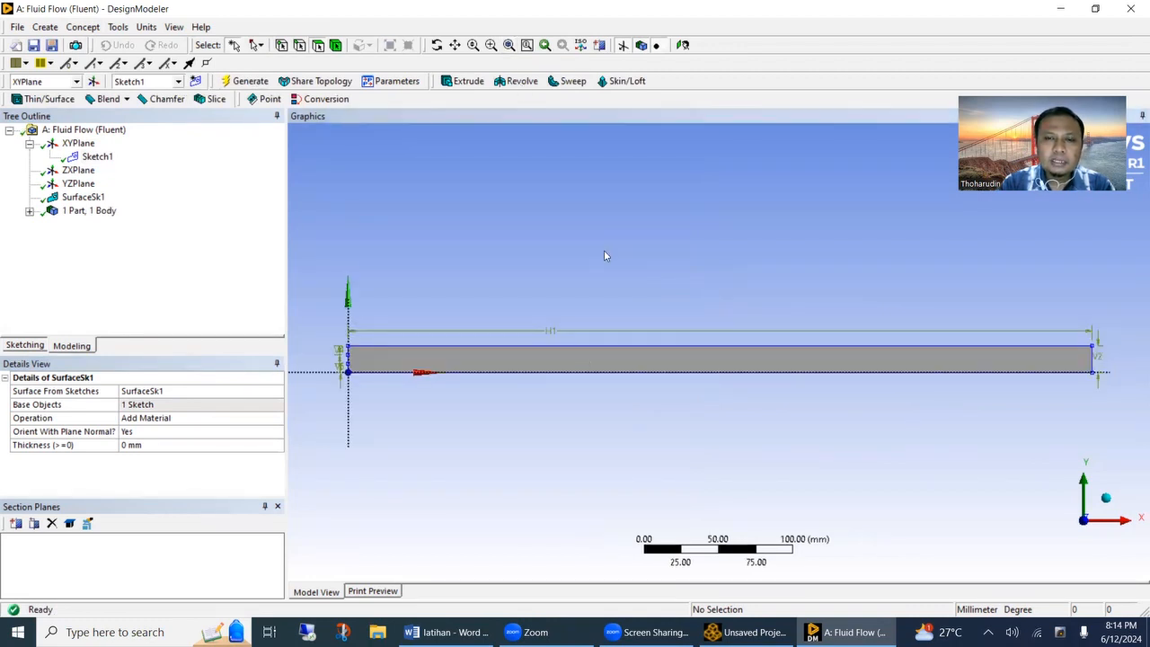